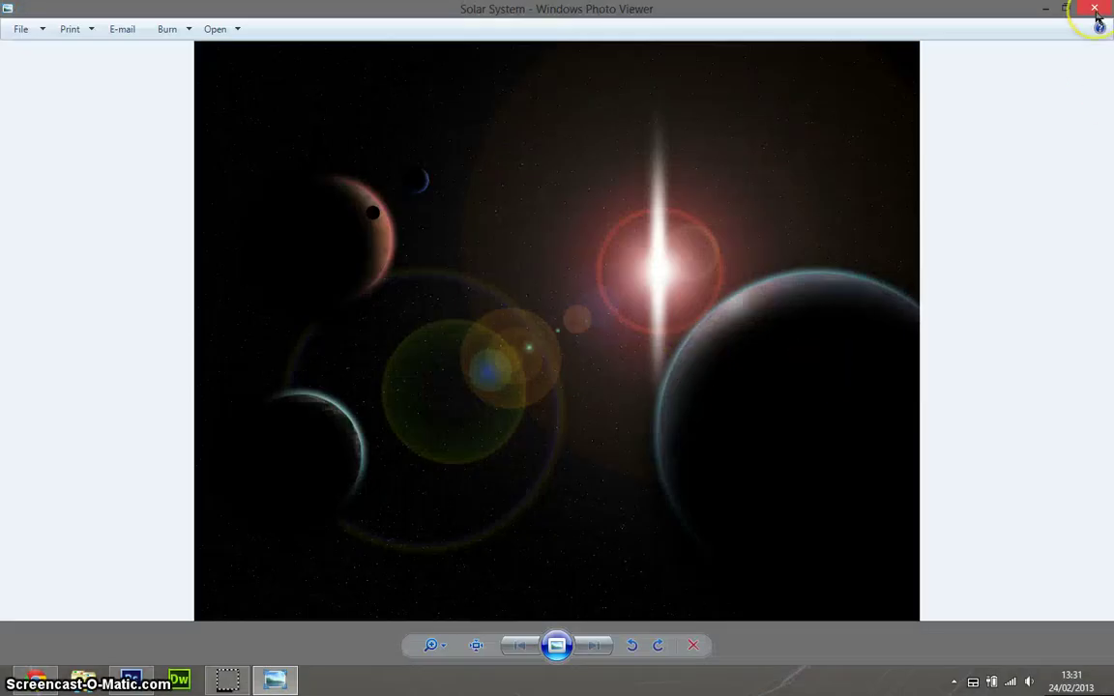
Close the finished Solar System preview in Windows Photo Viewer to show Photoshop's empty workspace.
left_click(1095, 9)
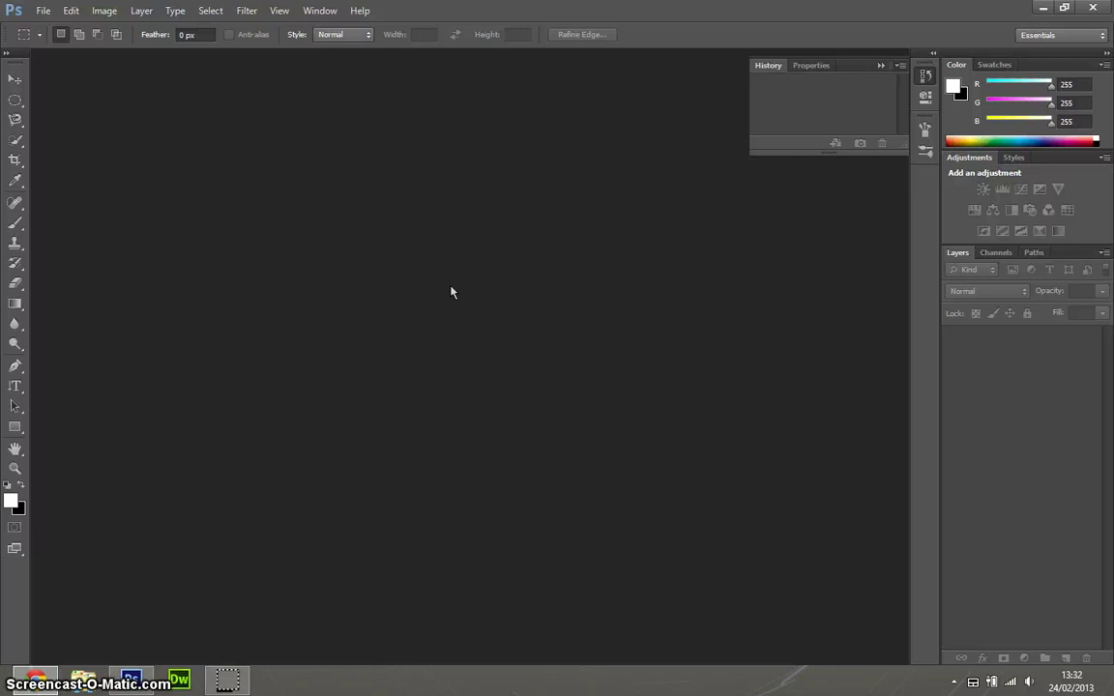
Create a new 2000 × 1500 px, 72 ppi document named 'Solar System'.
key("ctrl+n")
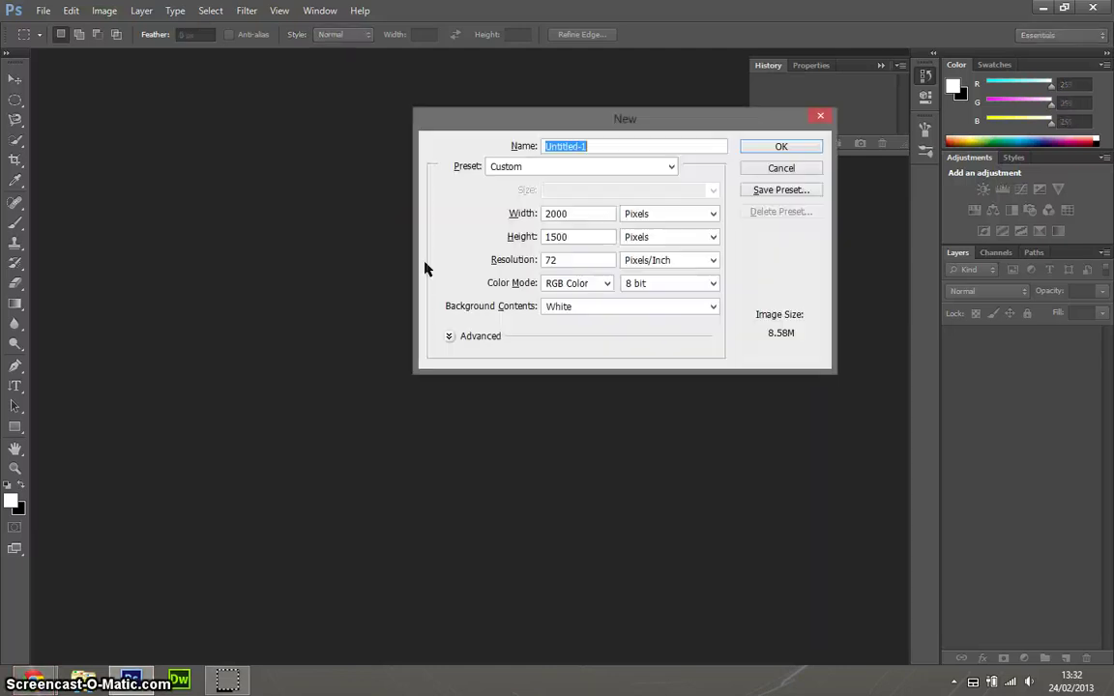
left_click(601, 146)
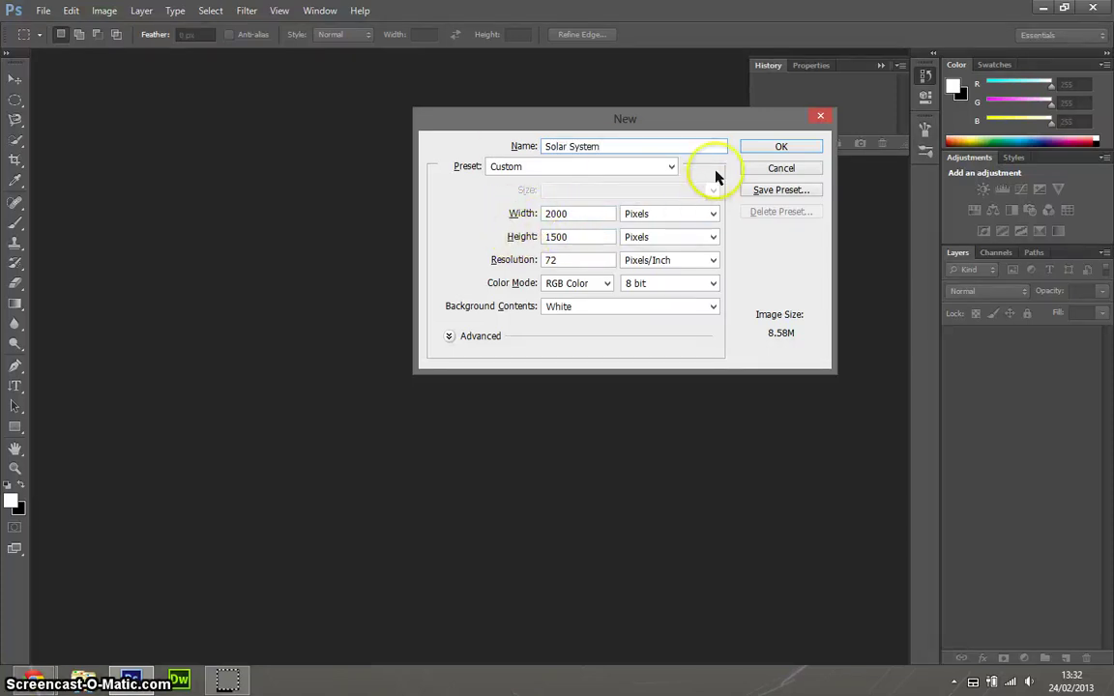
left_click(762, 147)
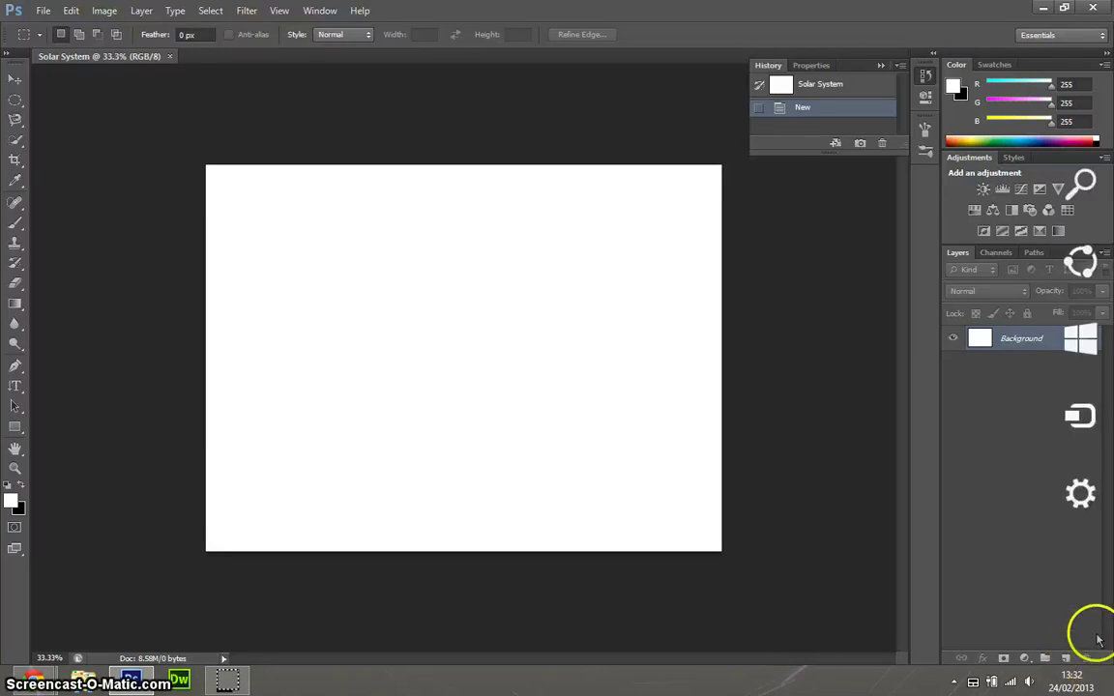
Fill the Background with black, then add a layer named 'Stars' and fill it black too.
key("ctrl+BackSpace")
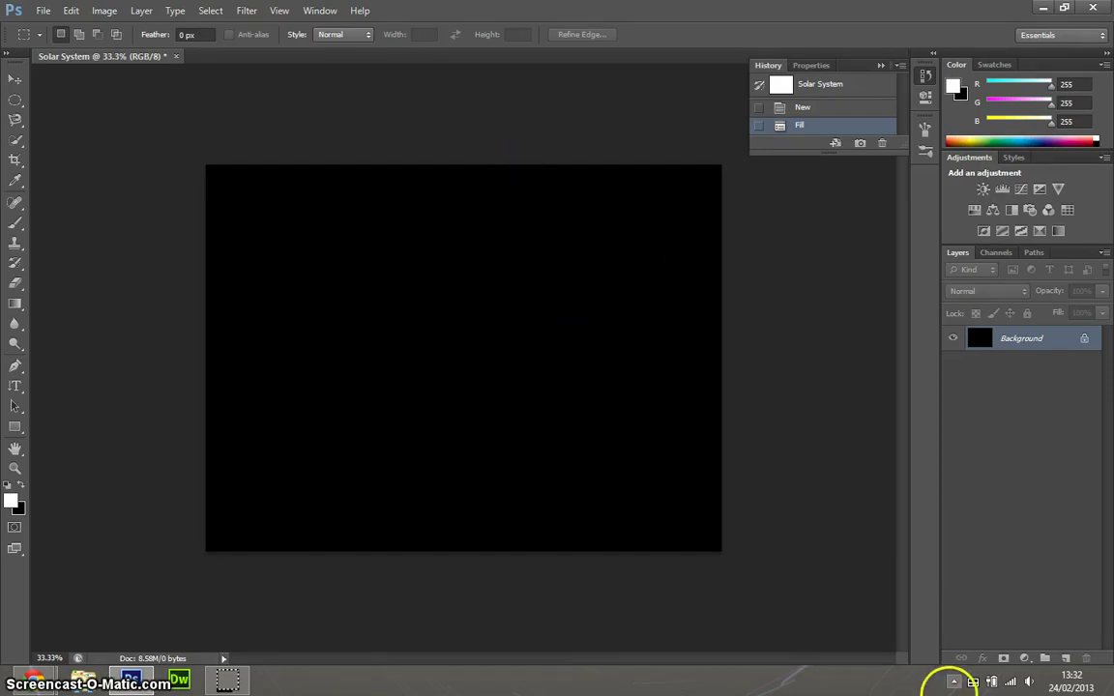
left_click(1065, 663)
double_click(1005, 338)
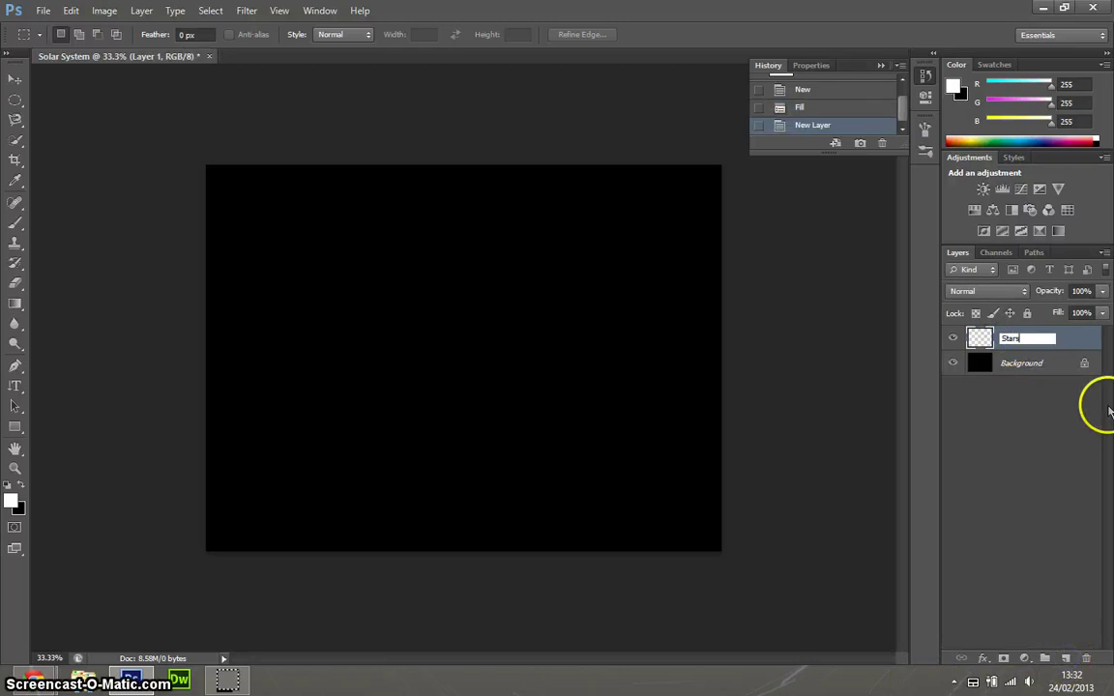
type("Stars")
left_click(1080, 491)
left_click(1040, 337)
key("ctrl+BackSpace")
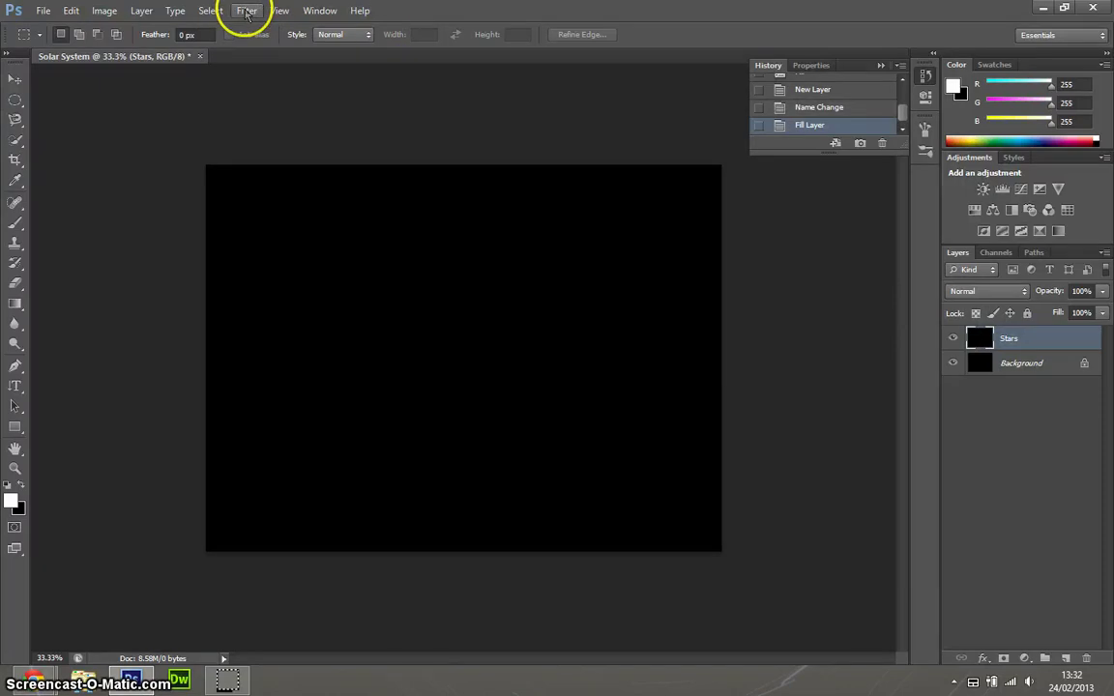
Add 400% Gaussian, monochromatic noise to the Stars layer.
left_click(246, 12)
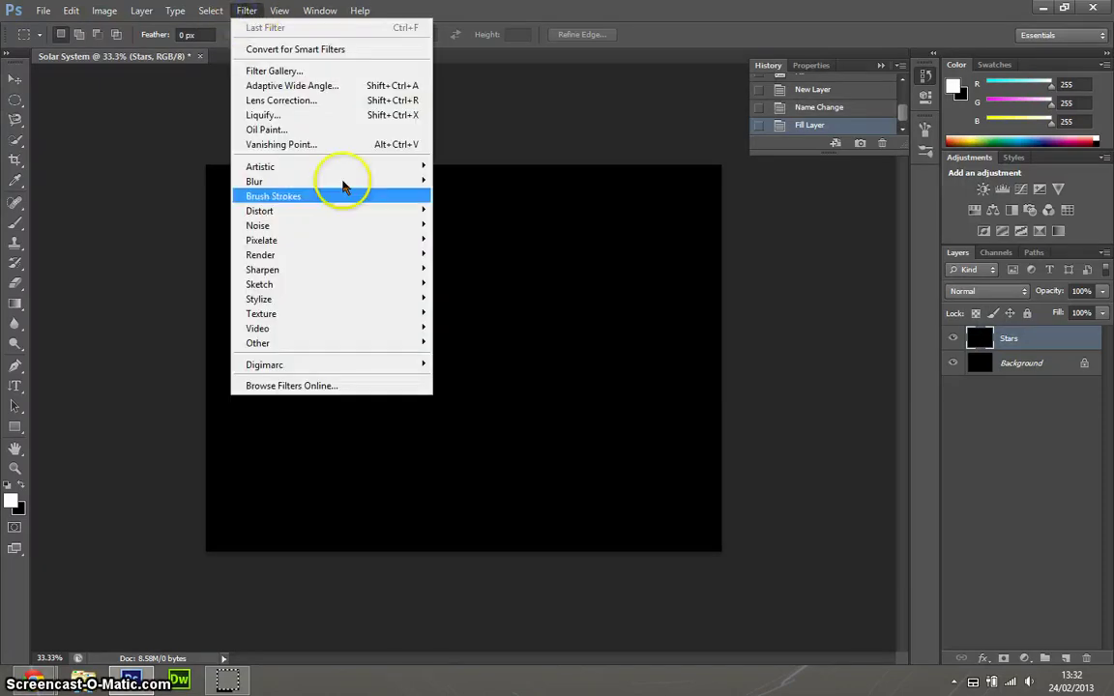
mouse_move(360, 228)
left_click(467, 226)
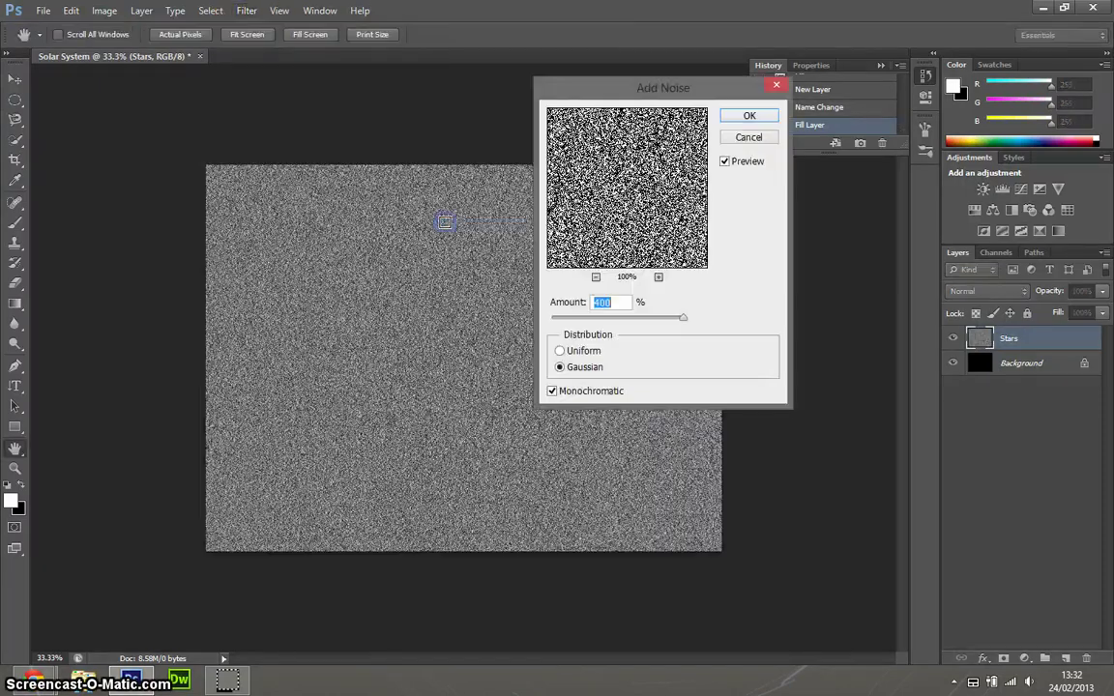
left_click_drag(688, 87, 703, 84)
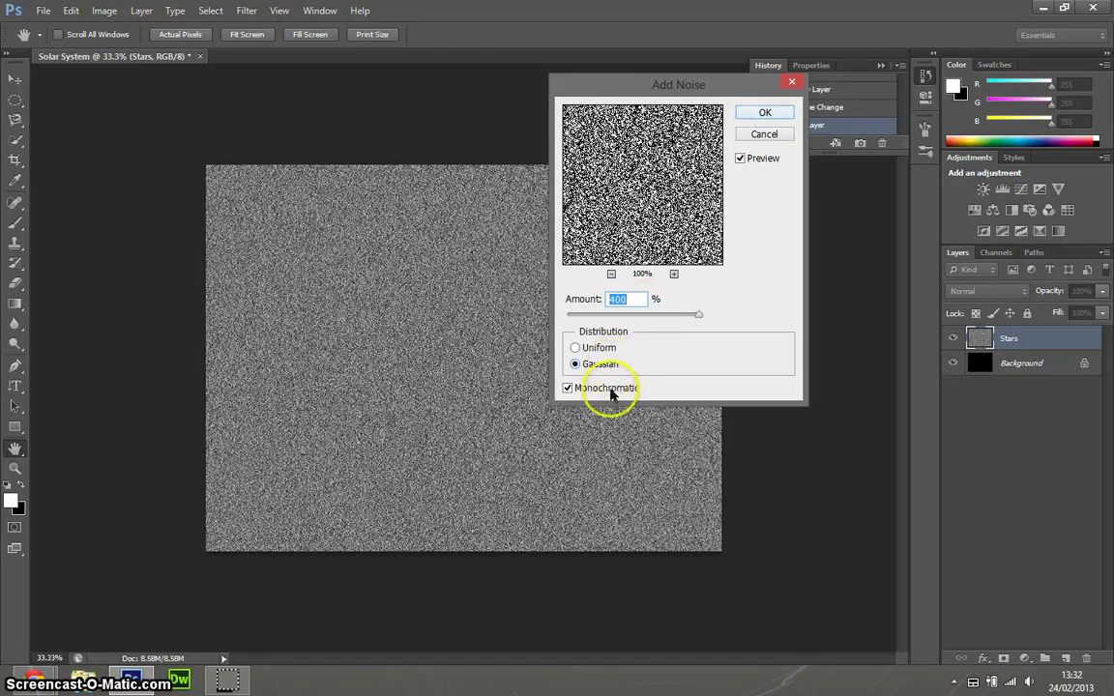
left_click(767, 113)
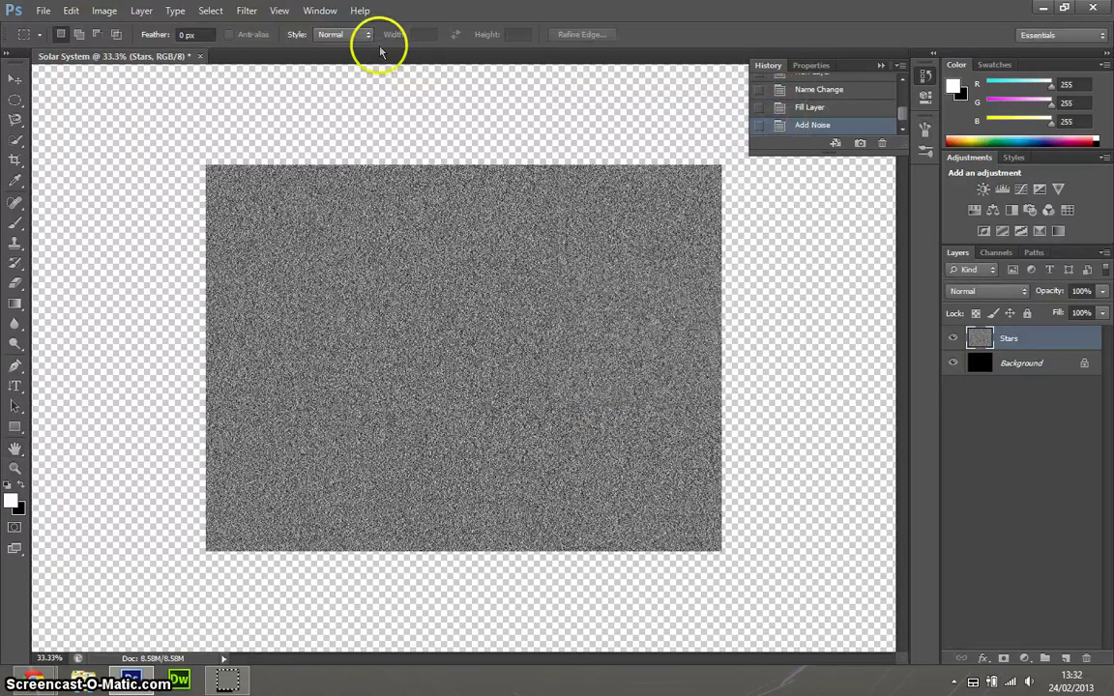
Soften the noise with a 1-pixel Gaussian Blur.
left_click(247, 14)
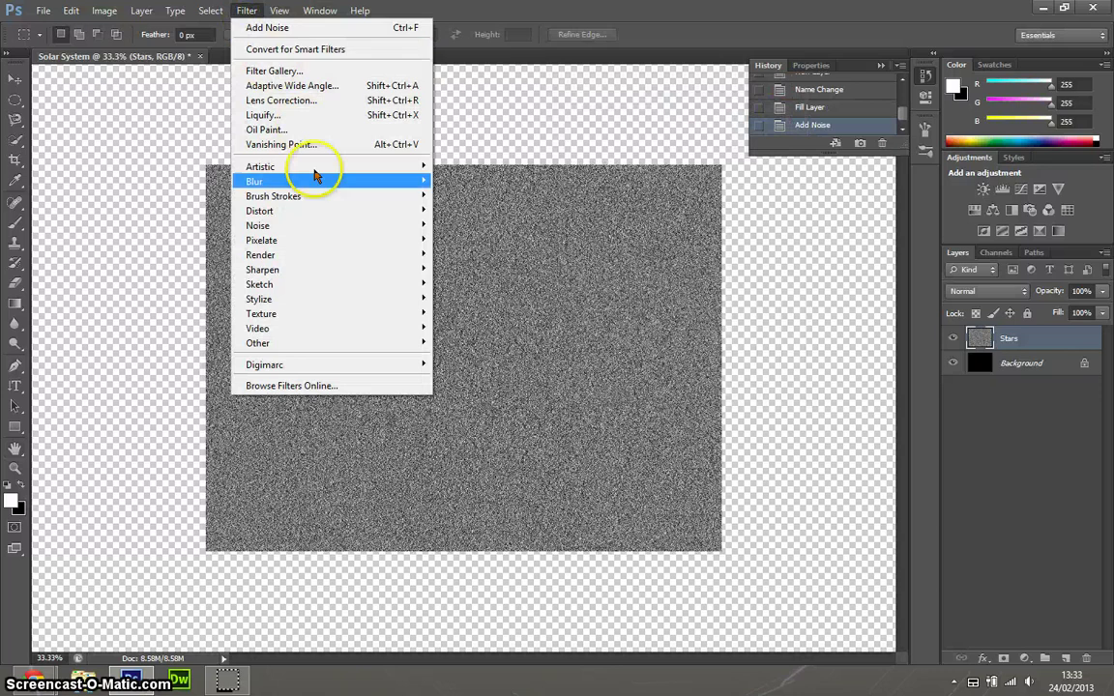
mouse_move(315, 184)
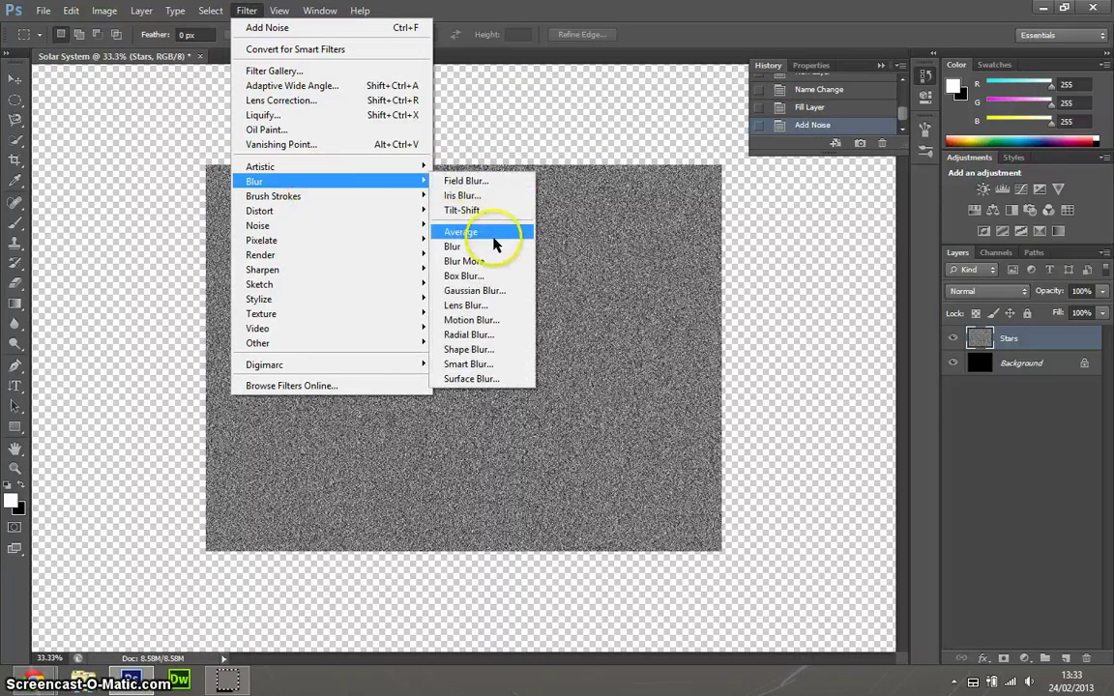
left_click(474, 290)
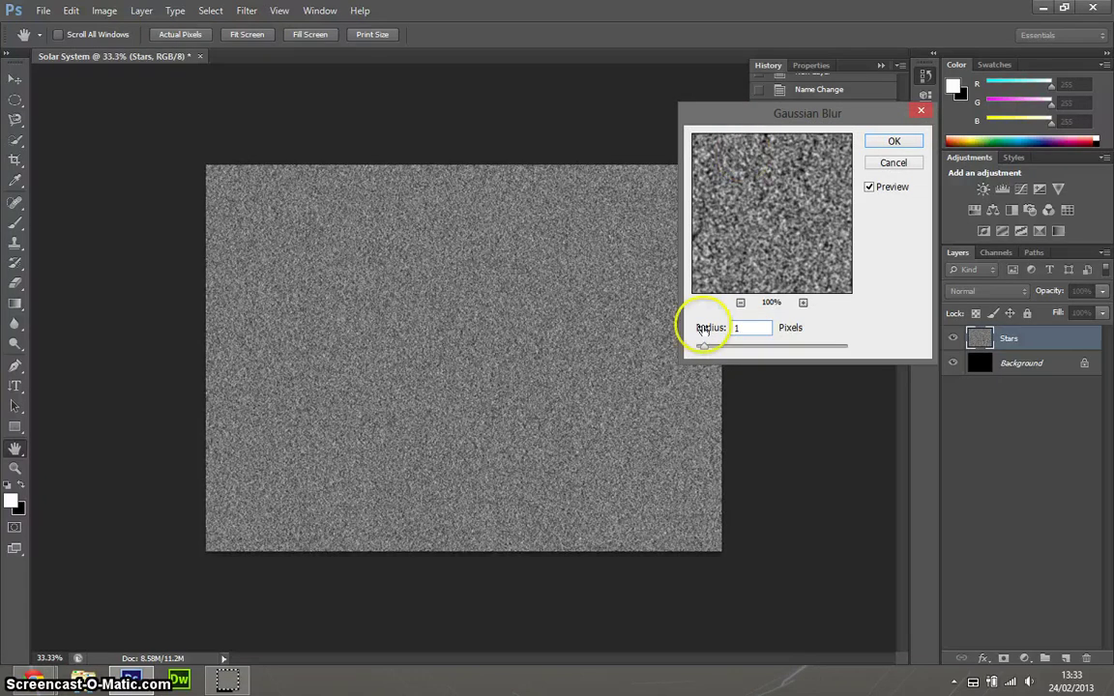
left_click(891, 140)
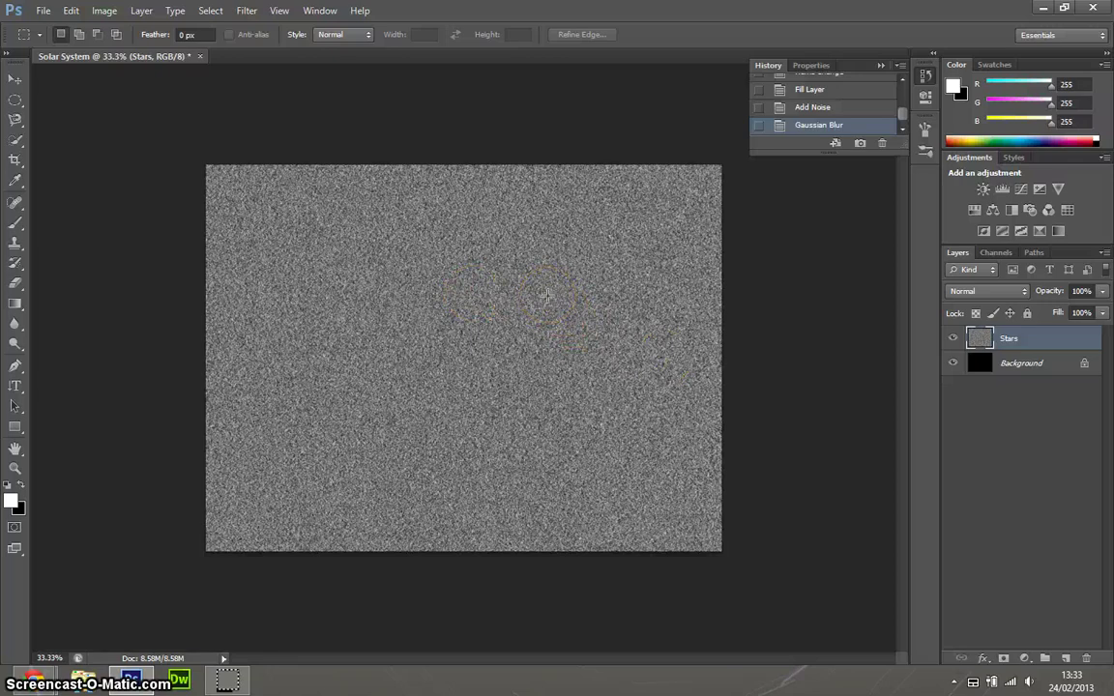
Apply Levels with input black 205 and white 211 to leave scattered white stars.
key("ctrl+l")
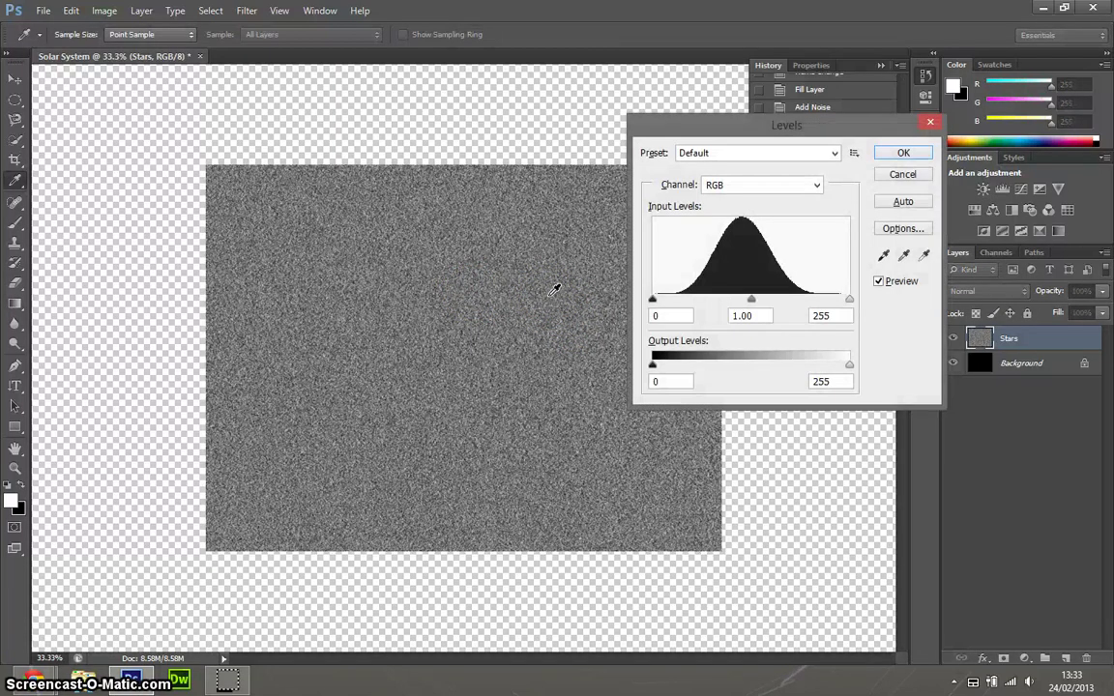
left_click(656, 316)
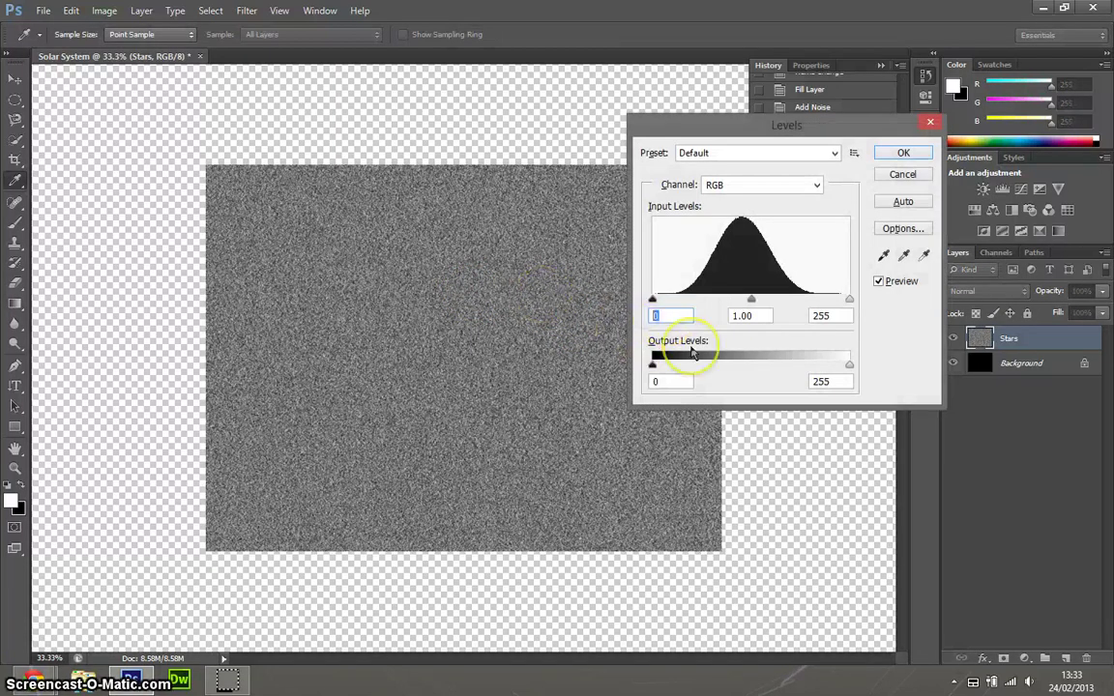
type("205")
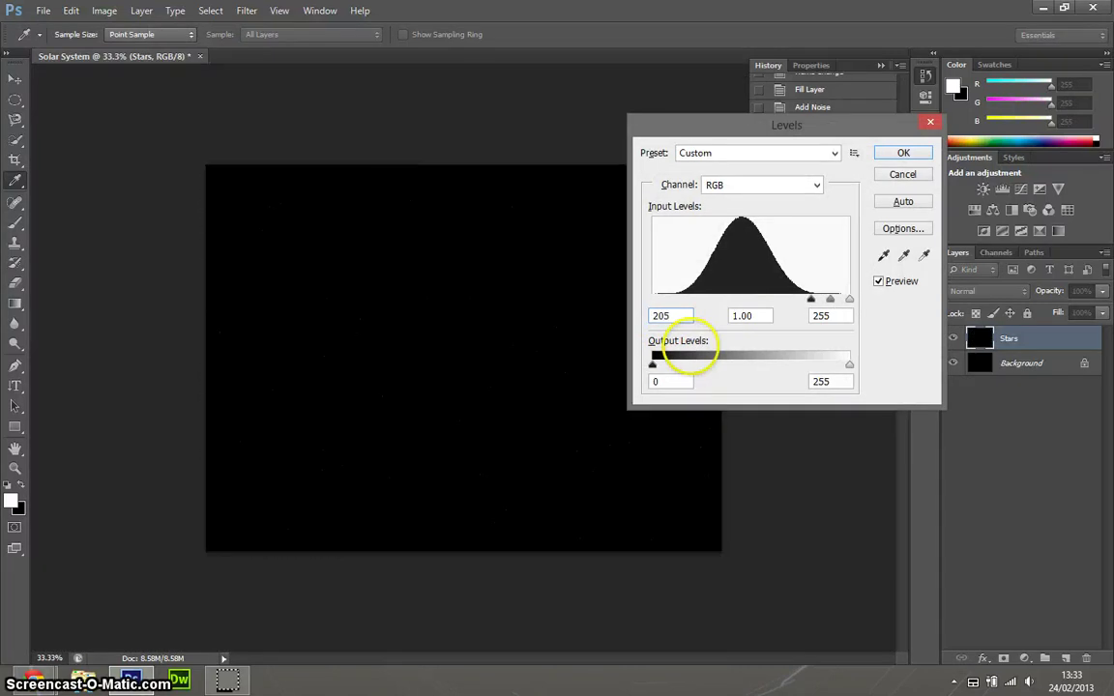
left_click(838, 316)
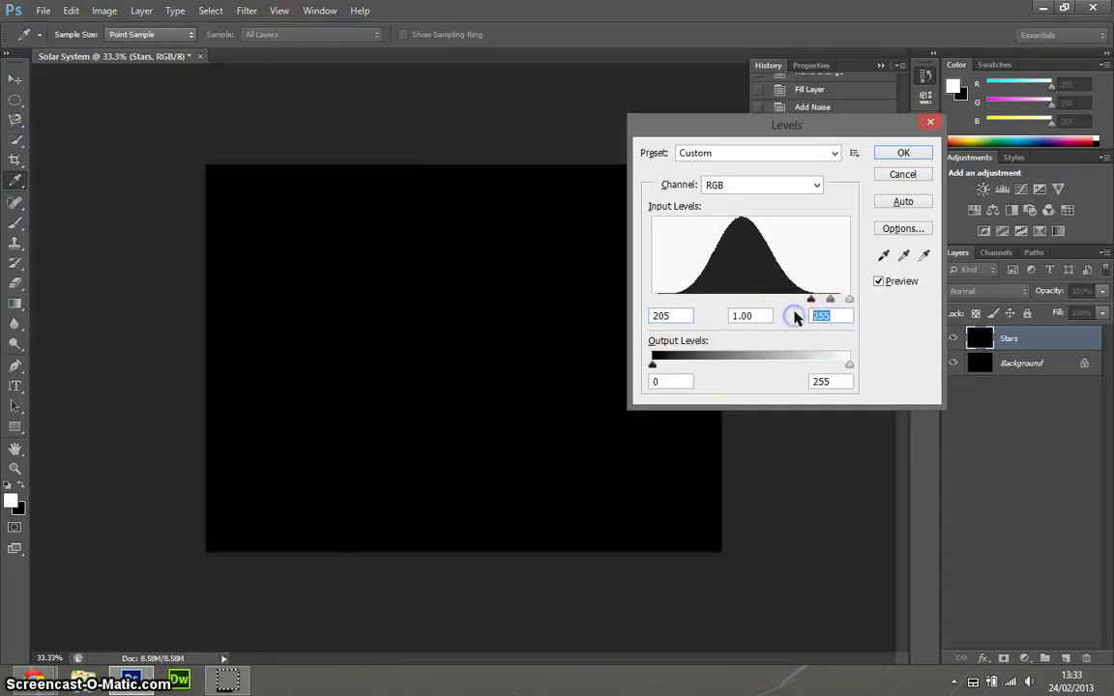
type("210")
key("BackSpace")
type("1")
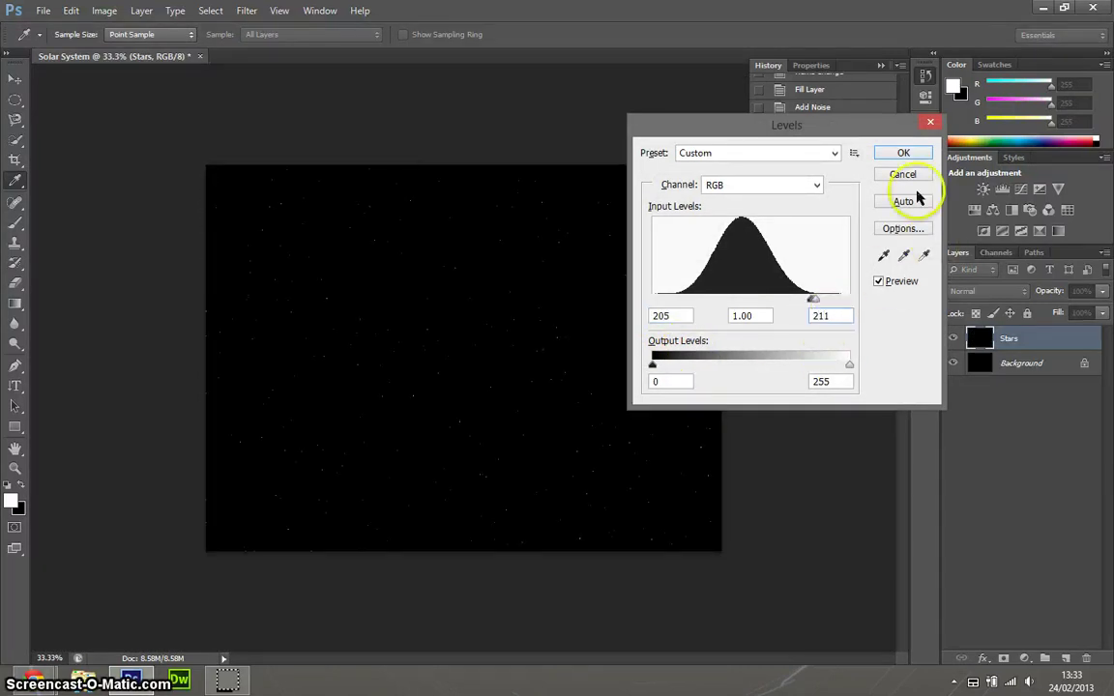
left_click(902, 155)
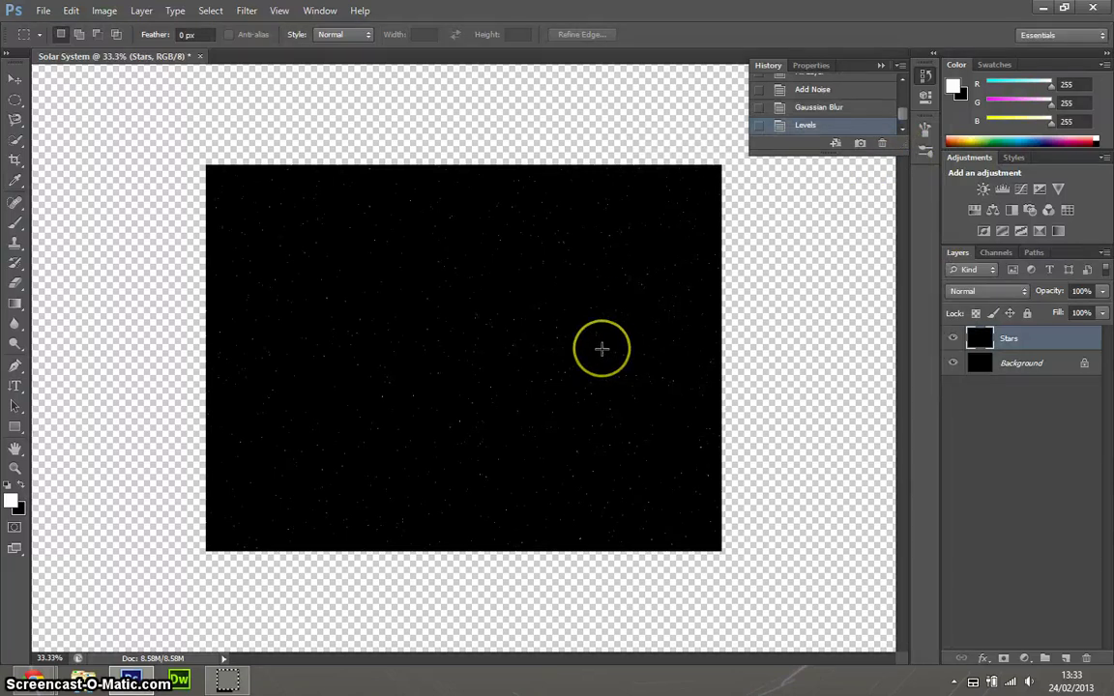
left_click(453, 332)
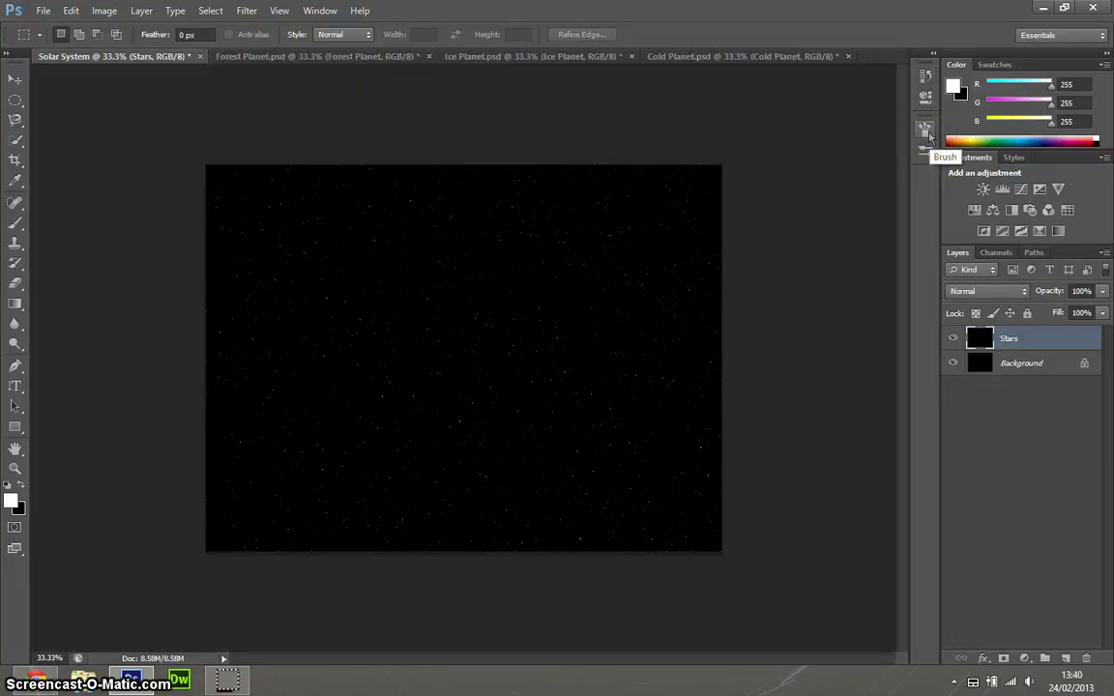
Move the Forest Planet layer into Solar System, partly off the lower-left edge.
left_click(365, 58)
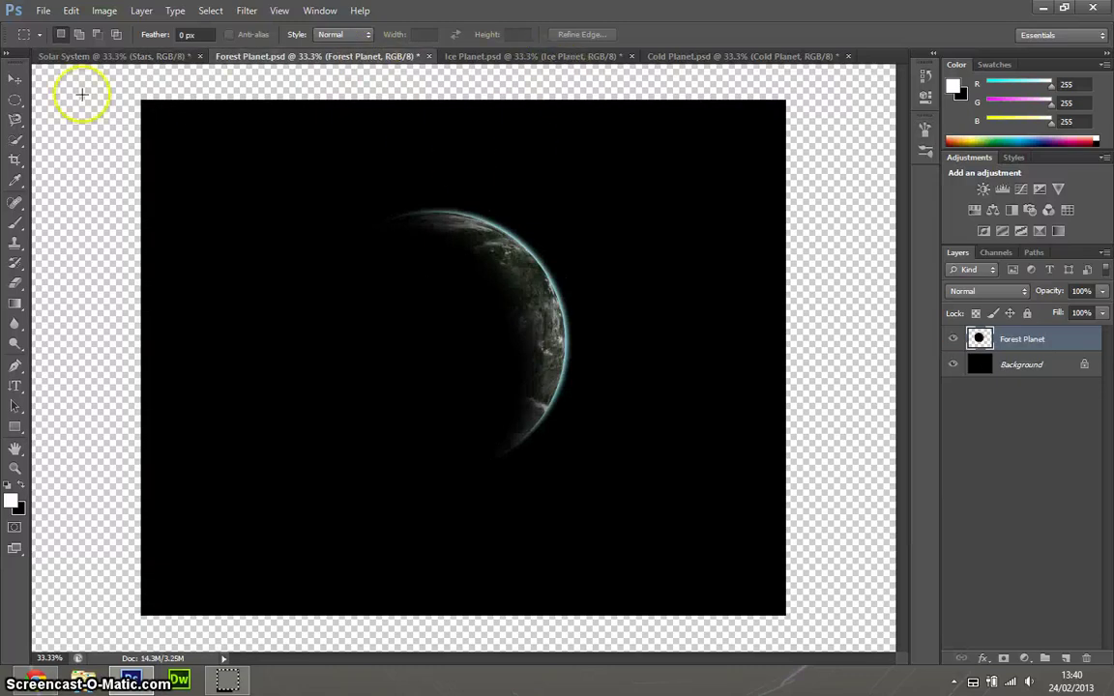
left_click(21, 81)
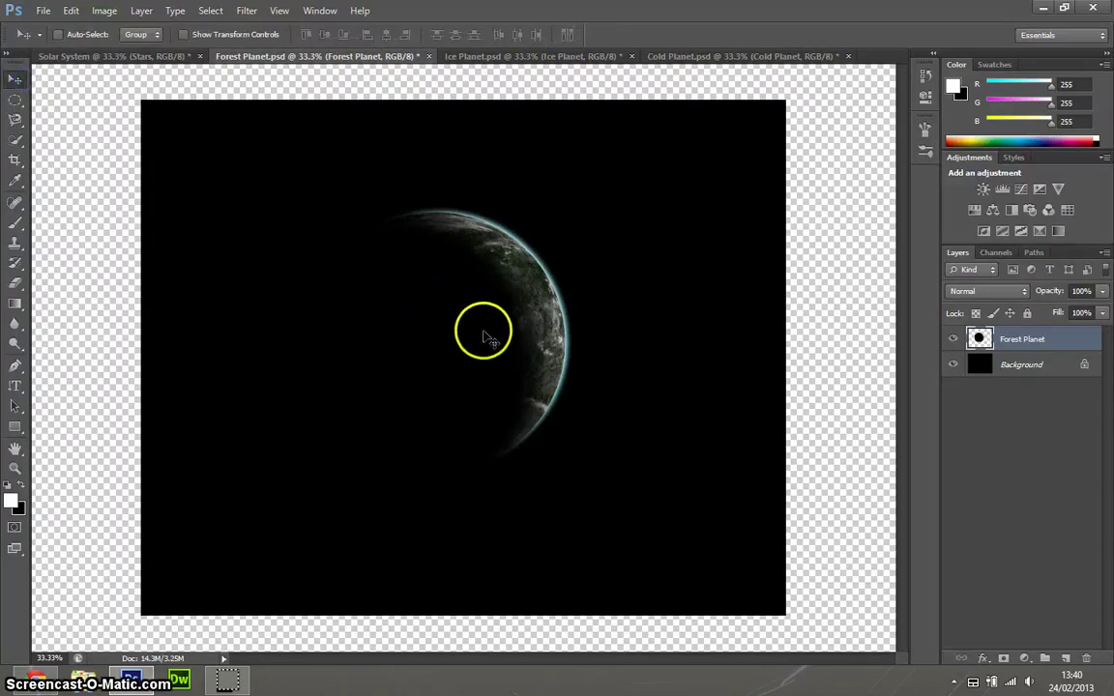
left_click_drag(405, 258, 299, 451)
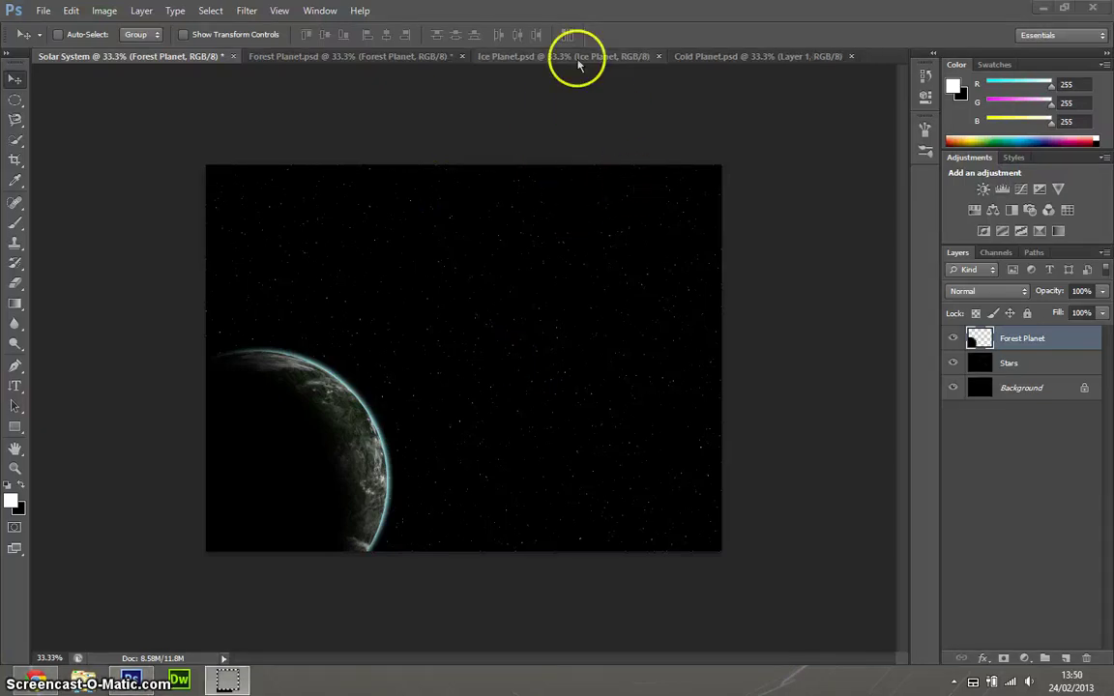
Bring the pale-blue-glowing Ice Planet layer into Solar System beside the forest planet.
left_click(578, 60)
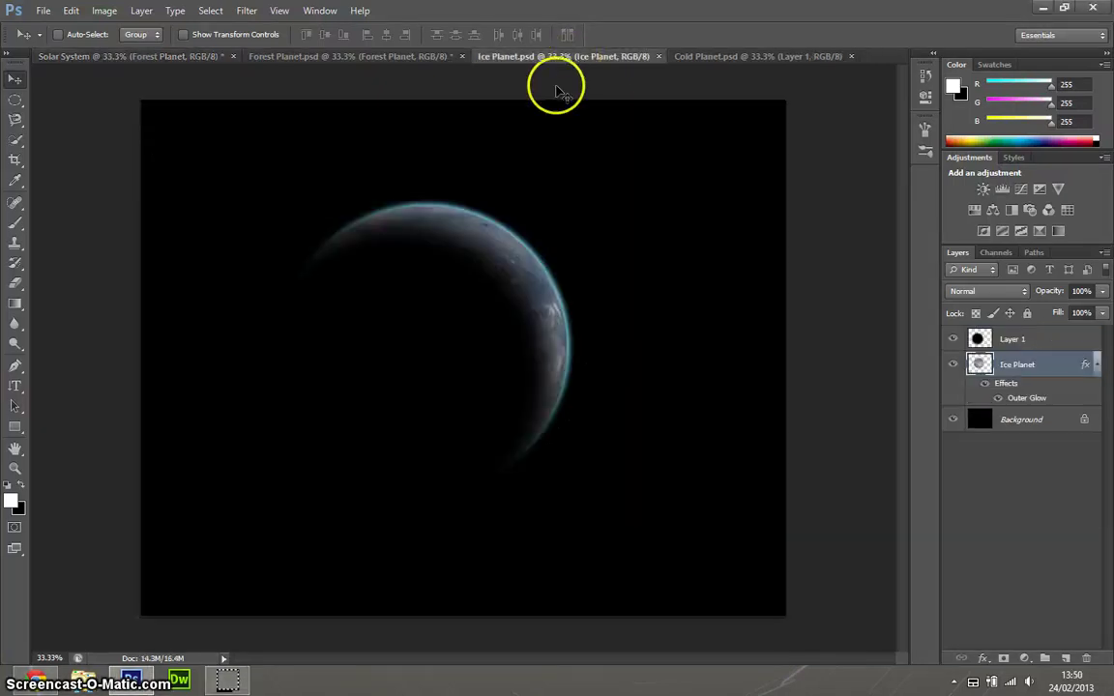
left_click(757, 60)
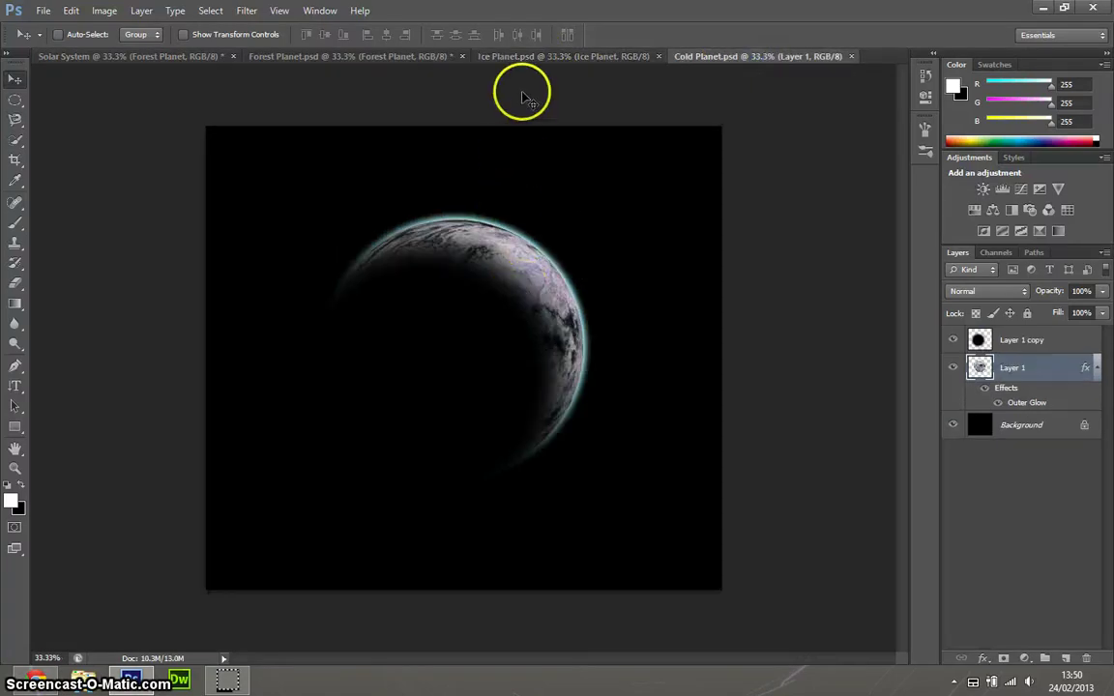
left_click(522, 58)
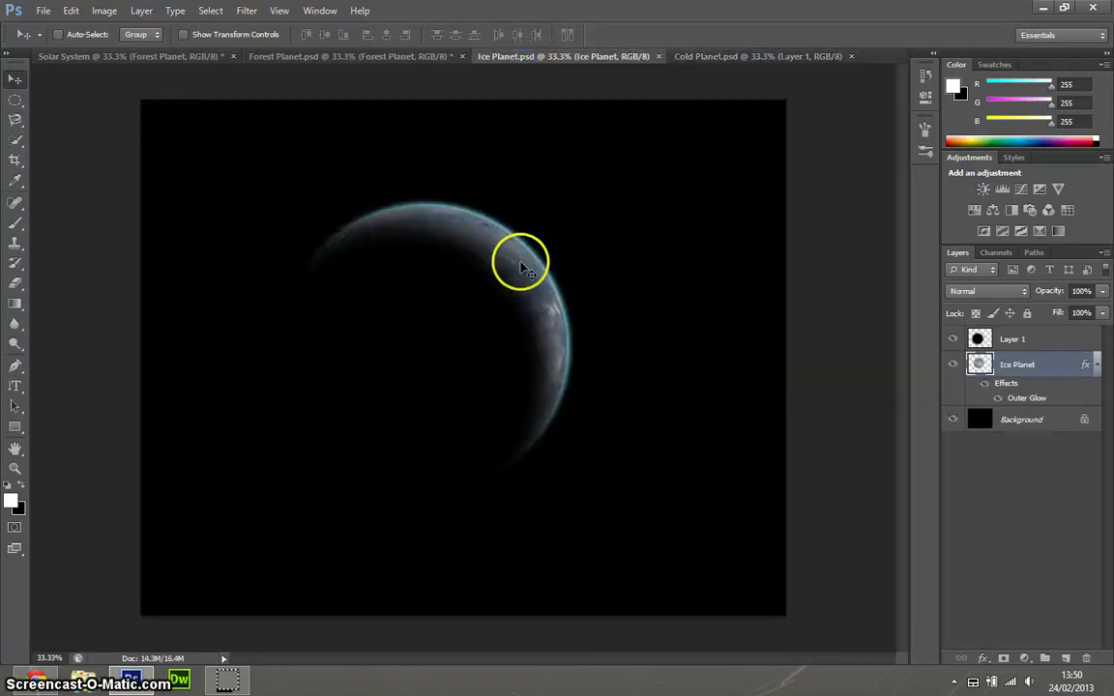
mouse_move(527, 301)
left_mouse_down()
mouse_move(301, 122)
mouse_move(172, 47)
mouse_move(525, 316)
mouse_move(522, 348)
mouse_move(526, 322)
left_mouse_up()
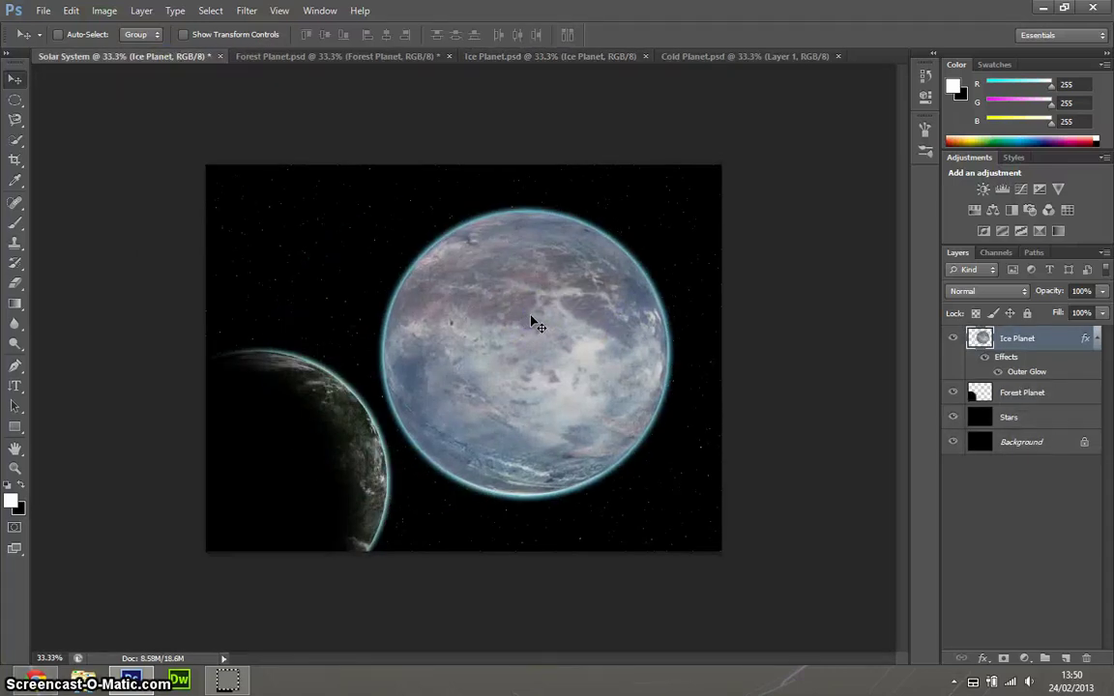
left_click(514, 309)
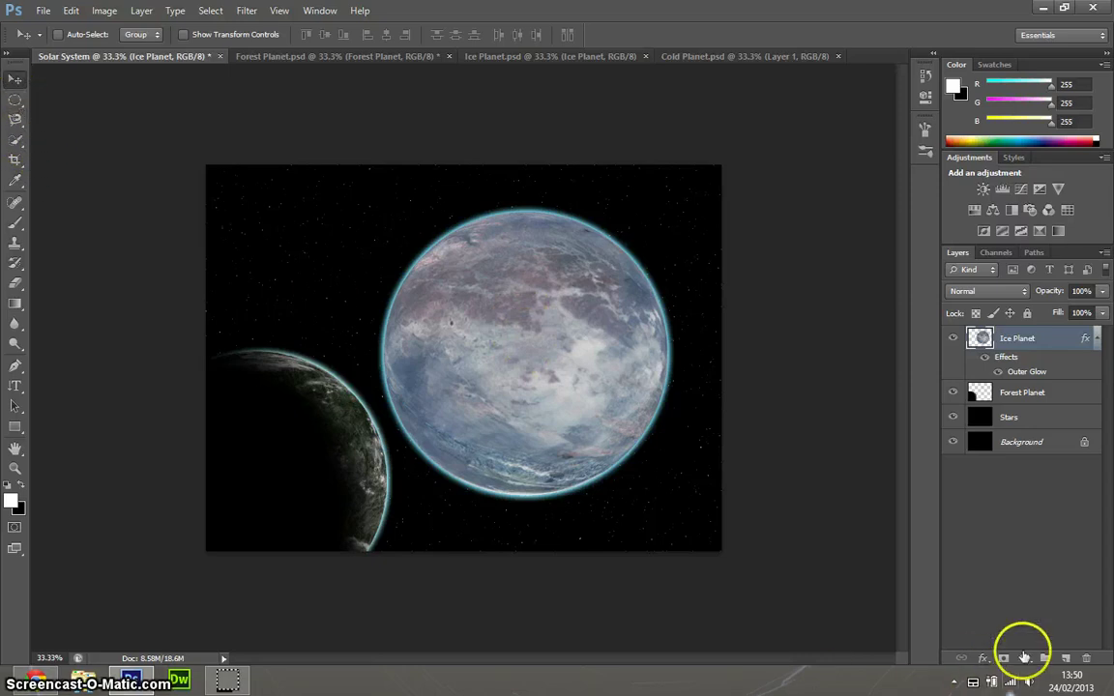
On a new layer, fill a circular selection over the Ice Planet with black.
left_click(1065, 657)
left_click(15, 101)
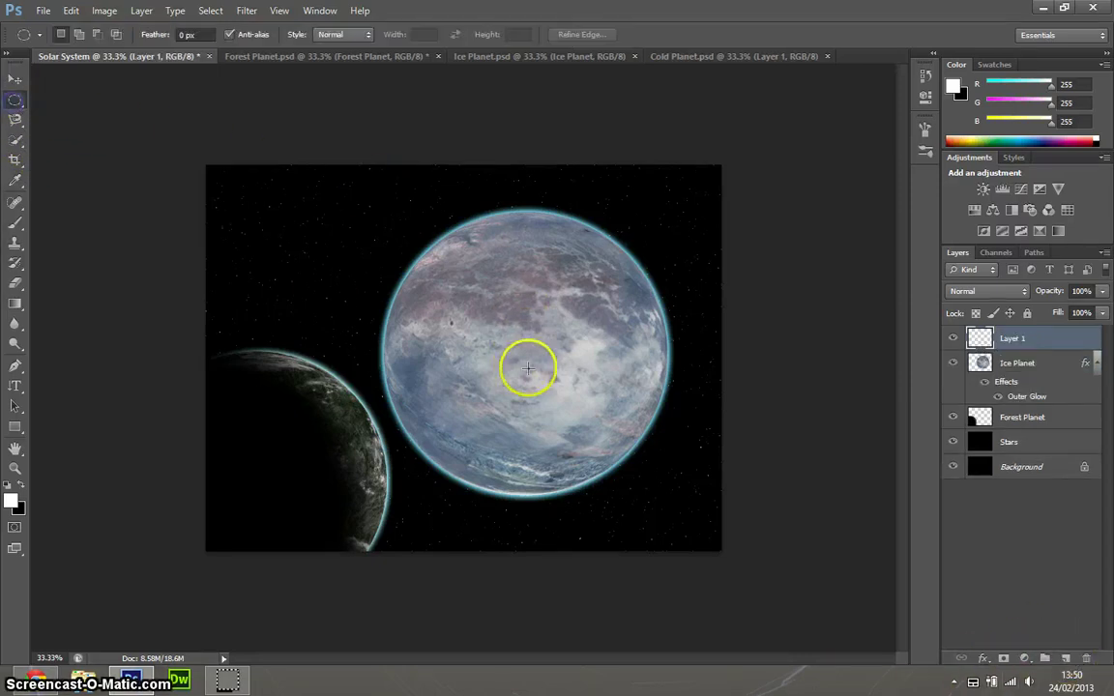
left_click_drag(532, 350, 708, 463)
left_click_drag(586, 384, 580, 387)
key("ctrl+BackSpace")
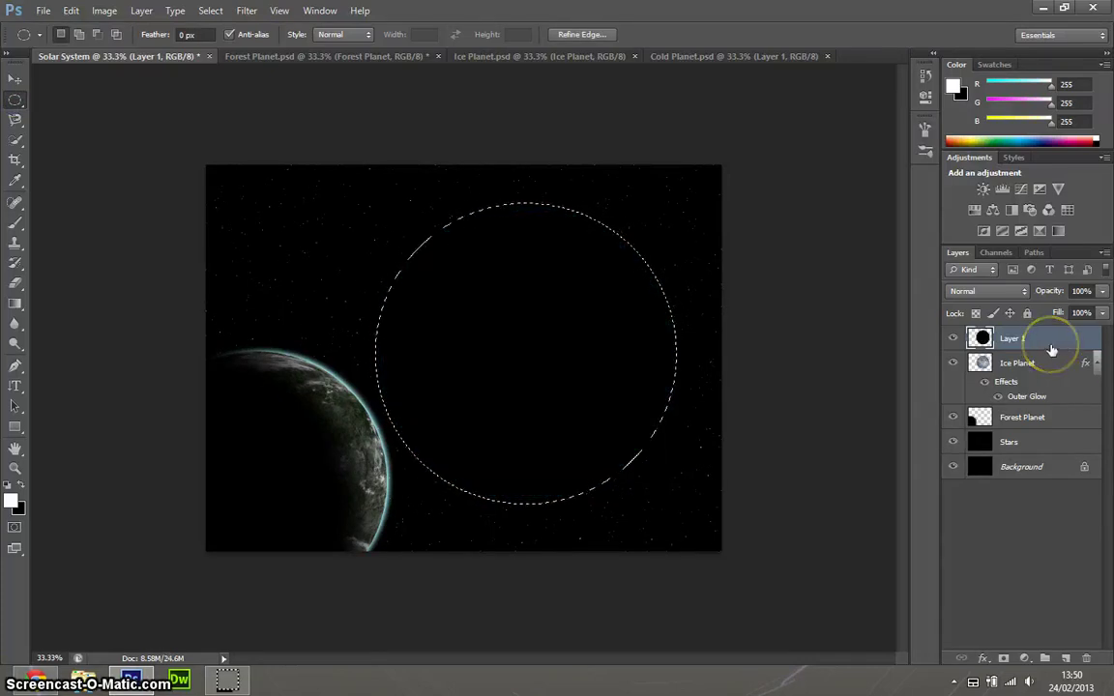
key("ctrl+d")
Blur the black disc with a 77.8-pixel Gaussian Blur.
left_click(246, 11)
mouse_move(290, 181)
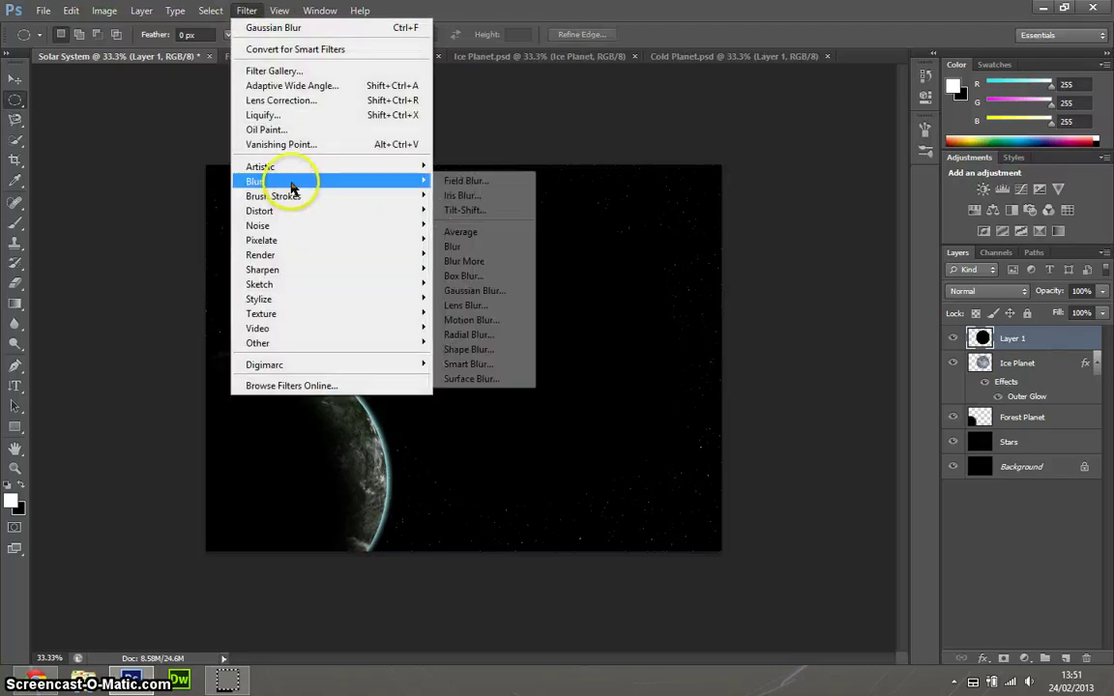
left_click(505, 291)
left_click_drag(741, 348, 788, 350)
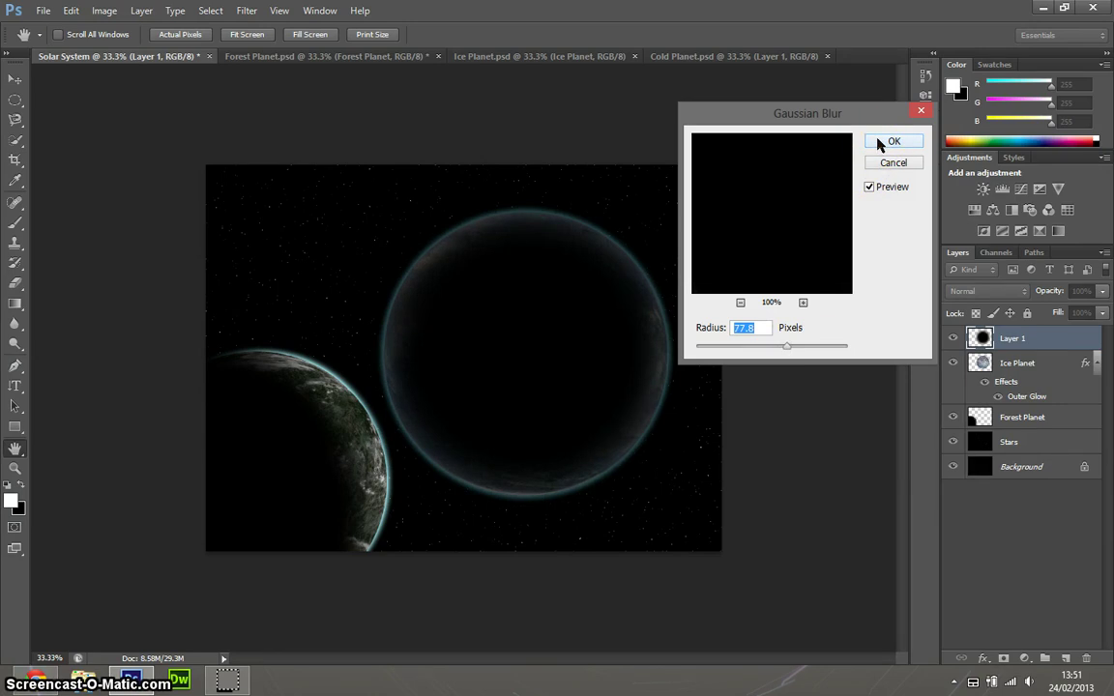
Apply the blur and shift the dark disc down-left, leaving a lit crescent on the Ice Planet.
left_click(891, 142)
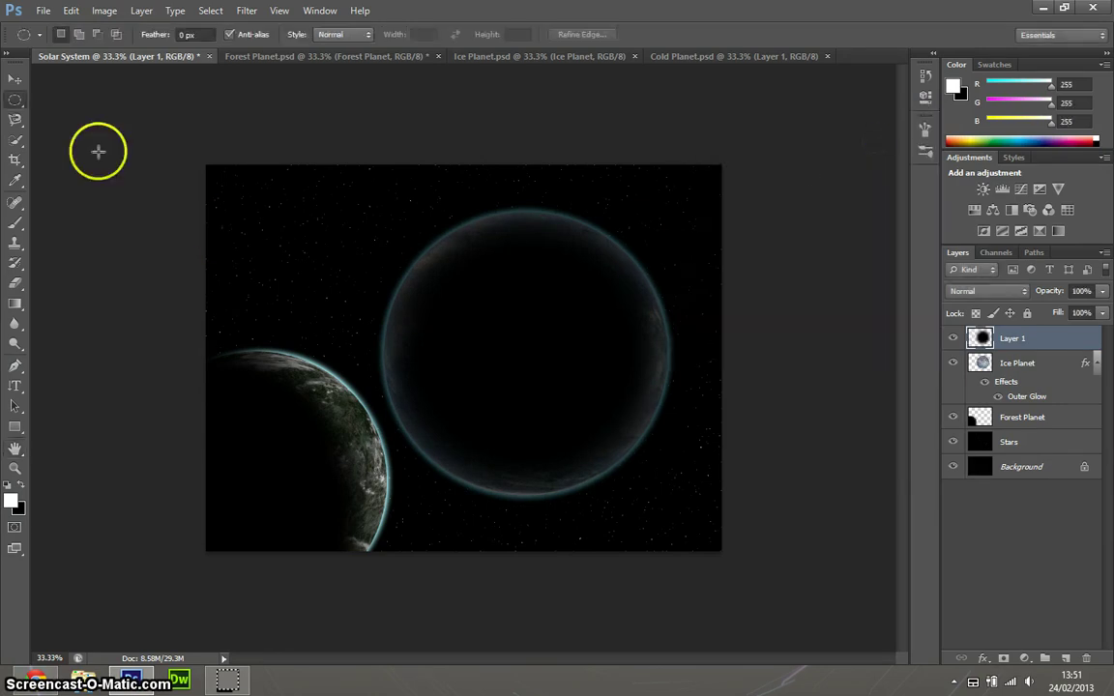
left_click(15, 79)
mouse_move(494, 349)
left_mouse_down()
mouse_move(462, 374)
mouse_move(507, 356)
mouse_move(491, 362)
mouse_move(566, 390)
mouse_move(497, 405)
mouse_move(554, 360)
mouse_move(495, 364)
left_mouse_up()
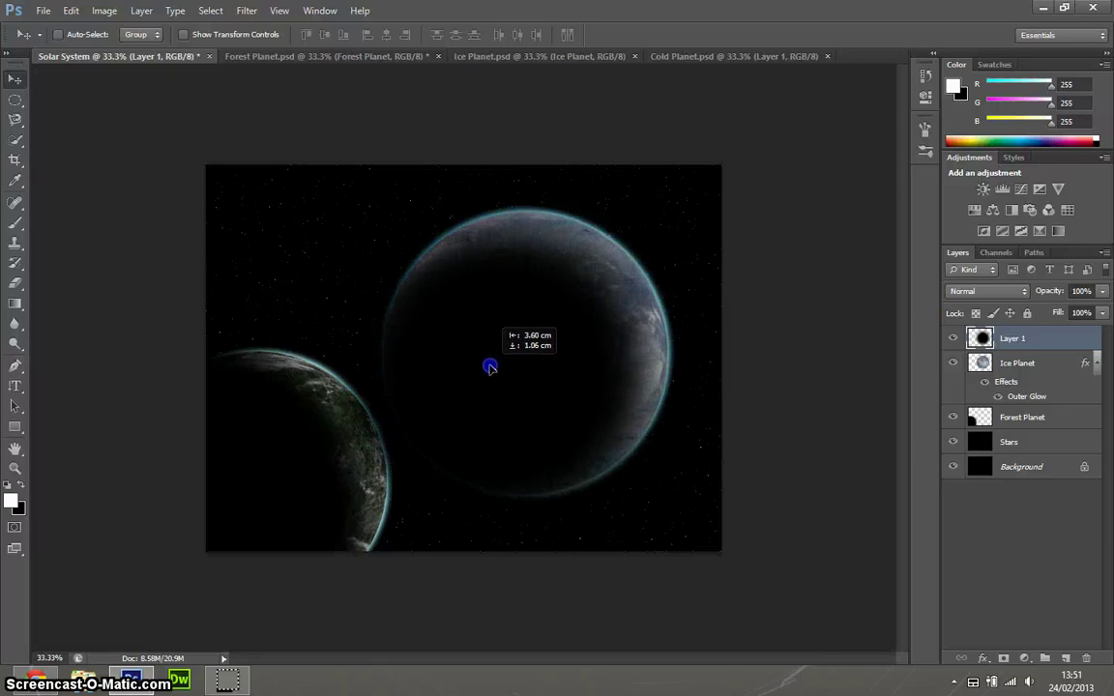
mouse_move(491, 367)
left_mouse_down()
mouse_move(361, 437)
mouse_move(500, 356)
mouse_move(476, 364)
left_mouse_up()
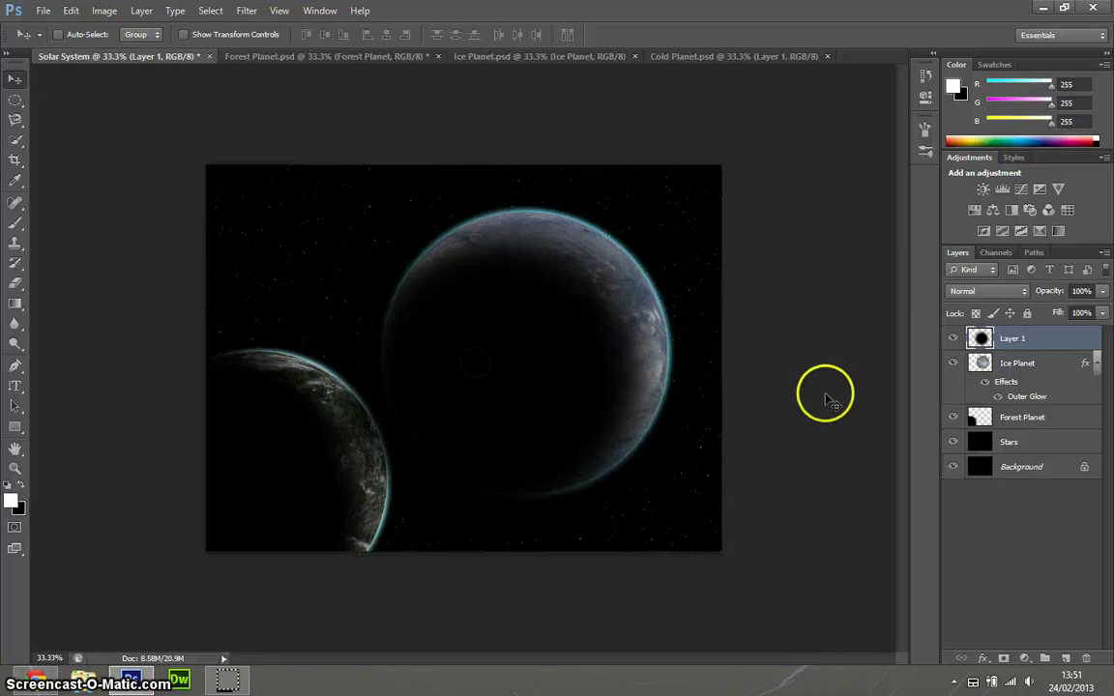
Merge the Ice Planet's glow into its pixels and combine Layer 2 with Layer 3.
left_click(1043, 365)
key("ctrl+e")
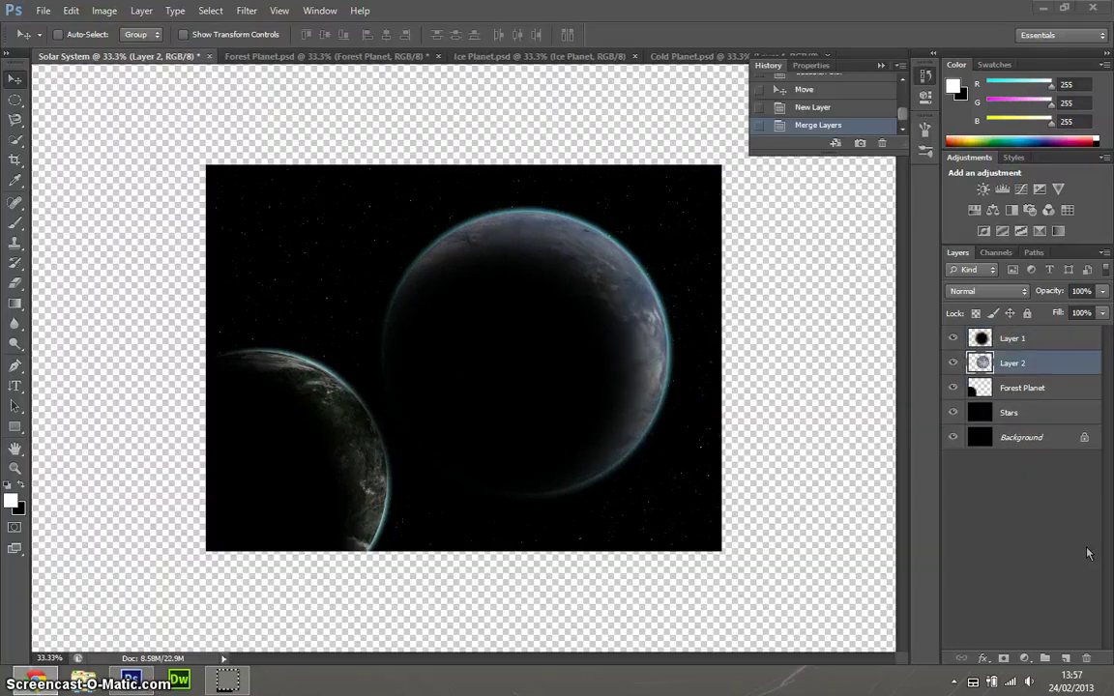
left_click(1066, 659)
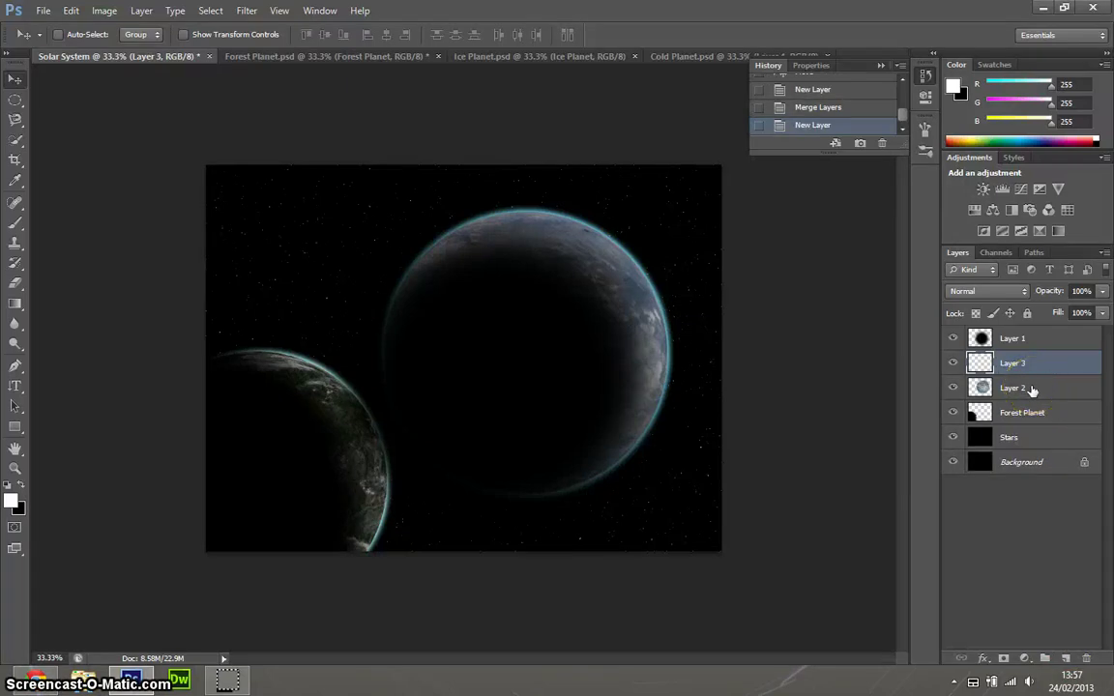
left_click(1031, 389, "shift")
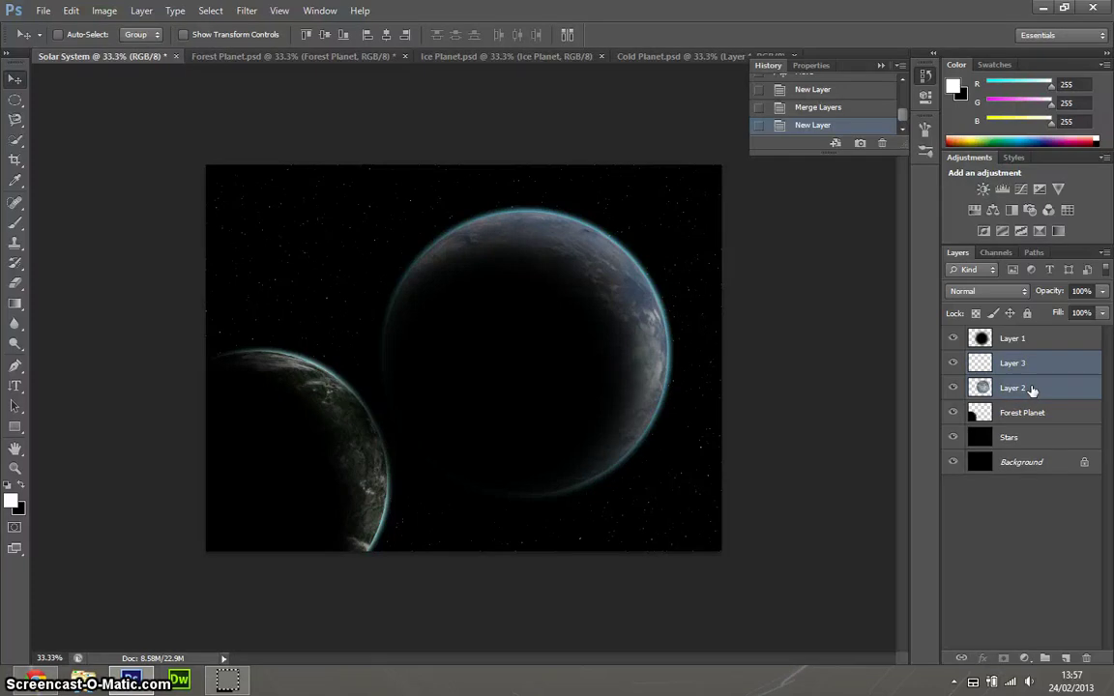
key("ctrl+e")
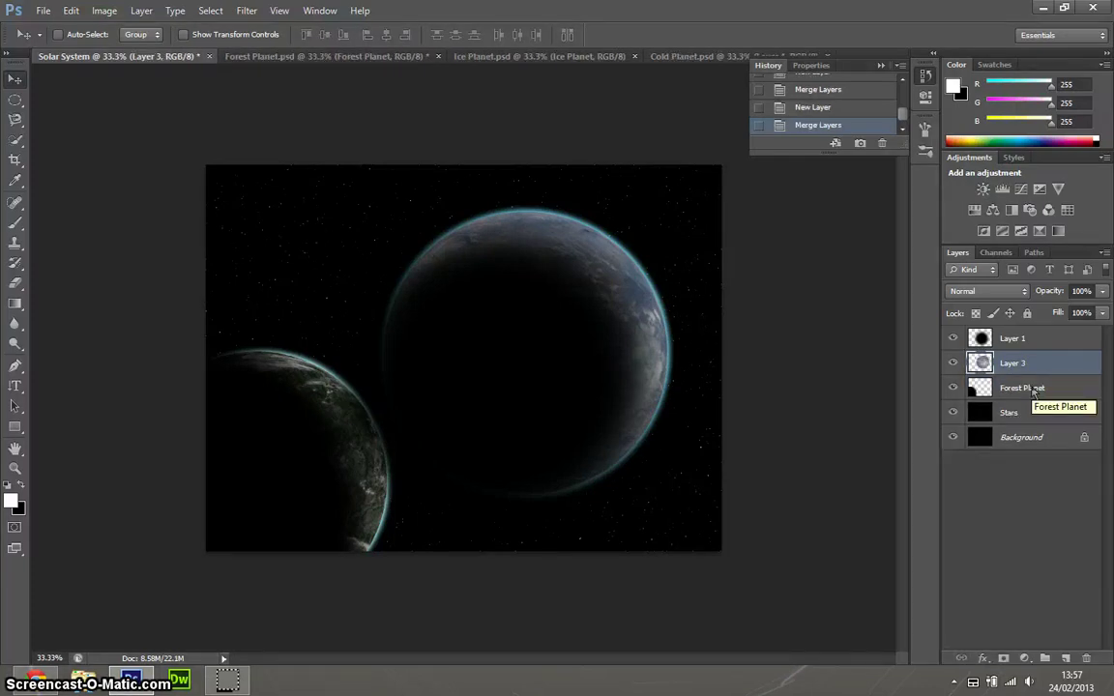
left_click(1018, 373)
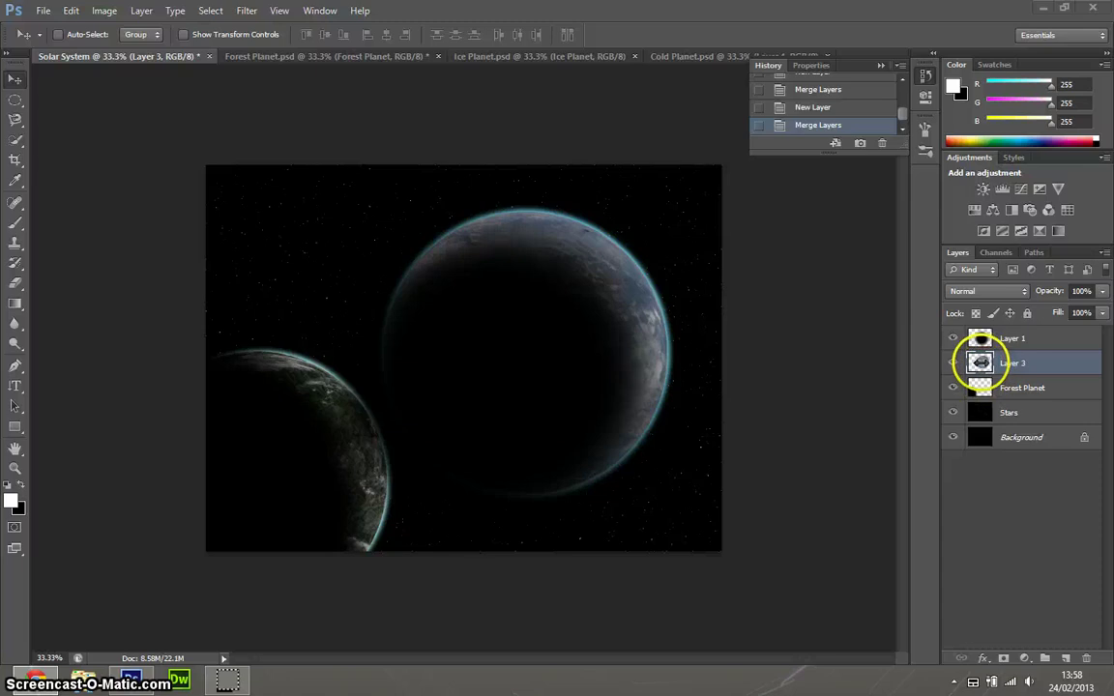
Load the planet outline, merge in the shadow disc, copy to Layer 4, and delete Layer 3.
left_click(979, 362, "ctrl")
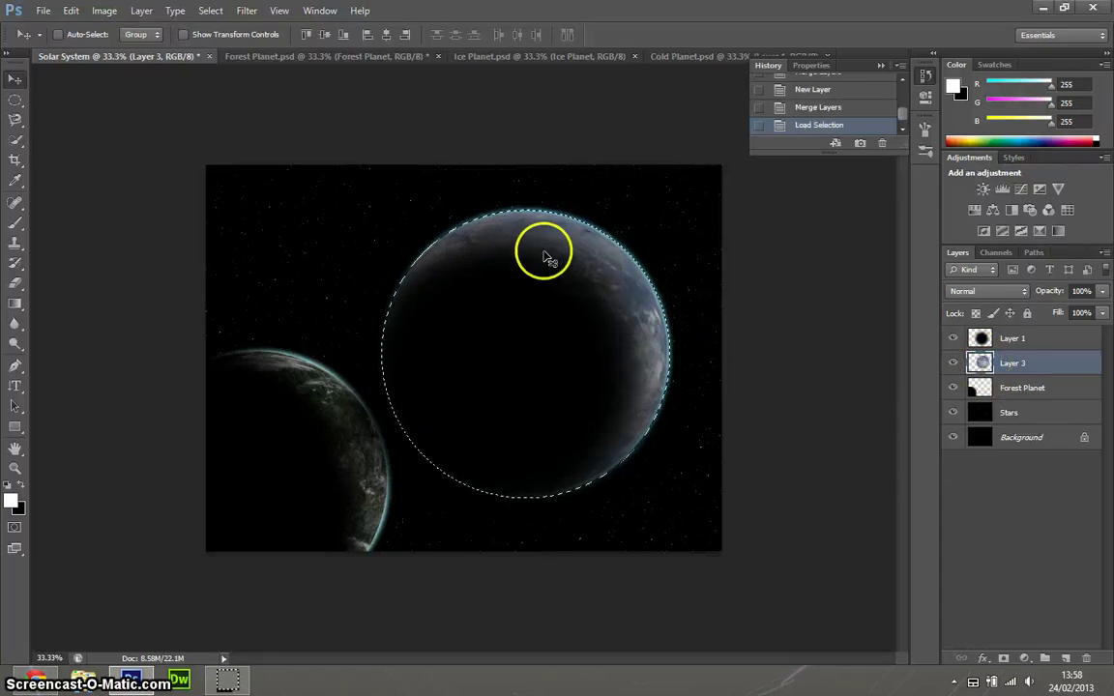
left_click(1026, 339)
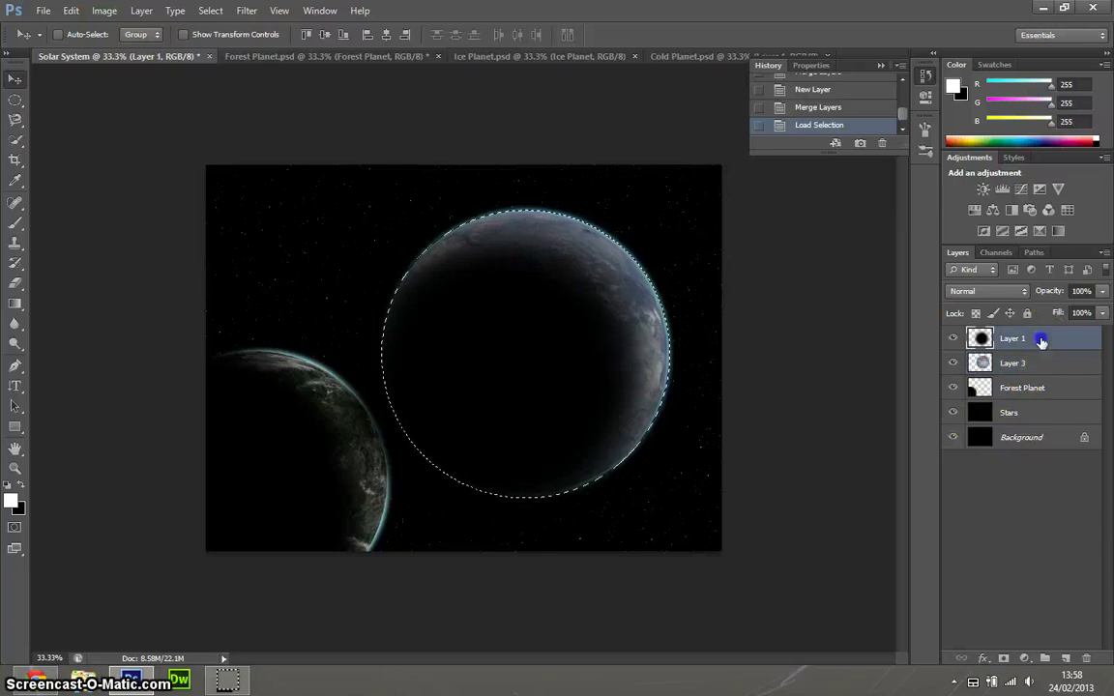
key("ctrl+e")
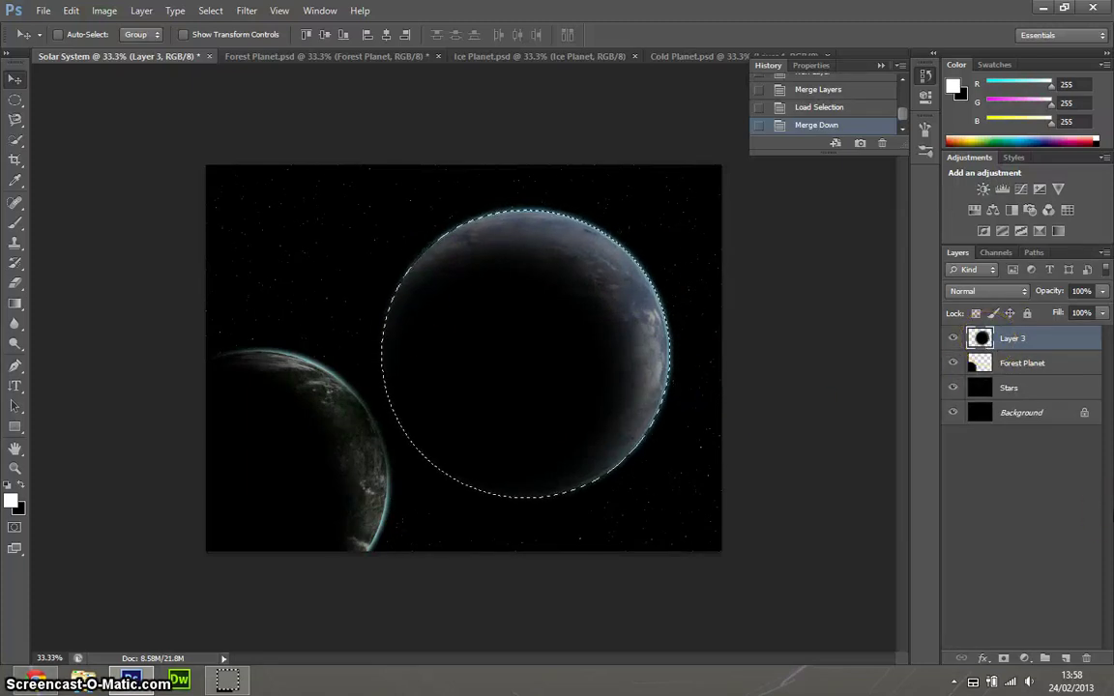
key("ctrl+j")
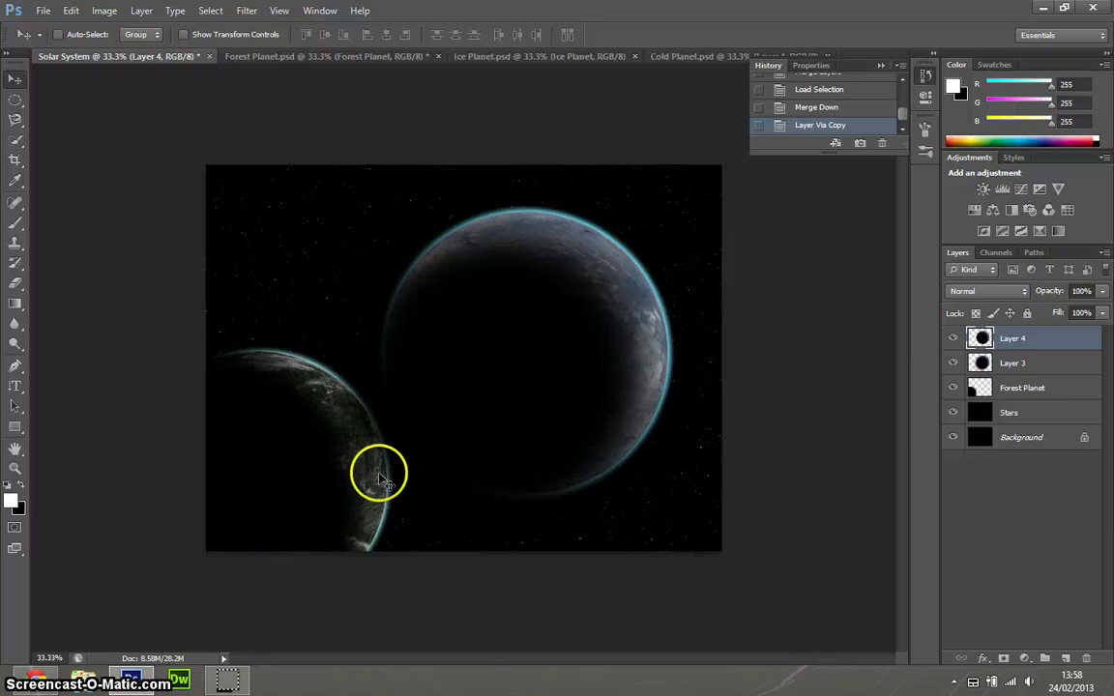
right_click(1044, 364)
left_click(943, 205)
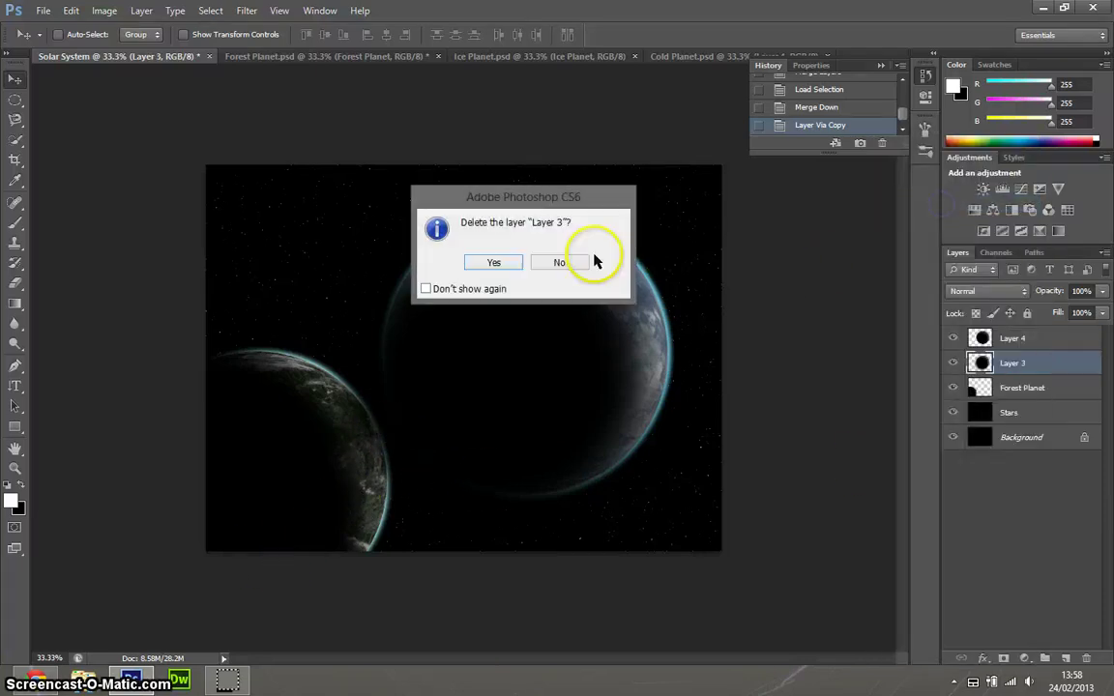
left_click(487, 258)
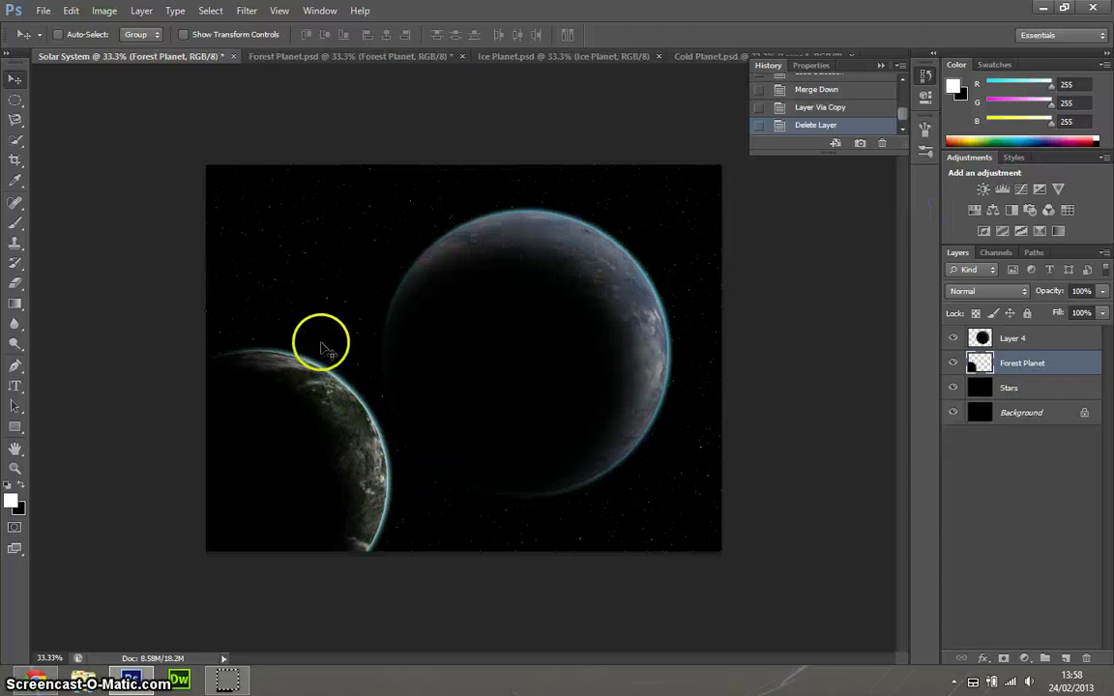
Rename Layer 4 to 'Ice Planet'.
double_click(1006, 339)
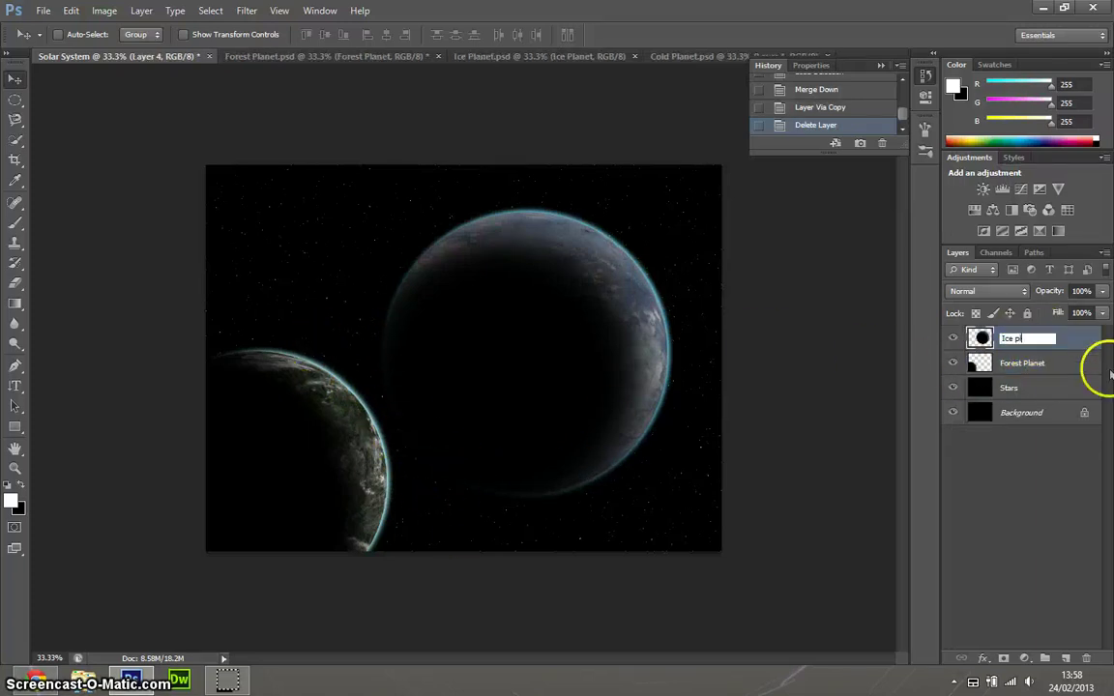
type("Ice Planet")
key("Return")
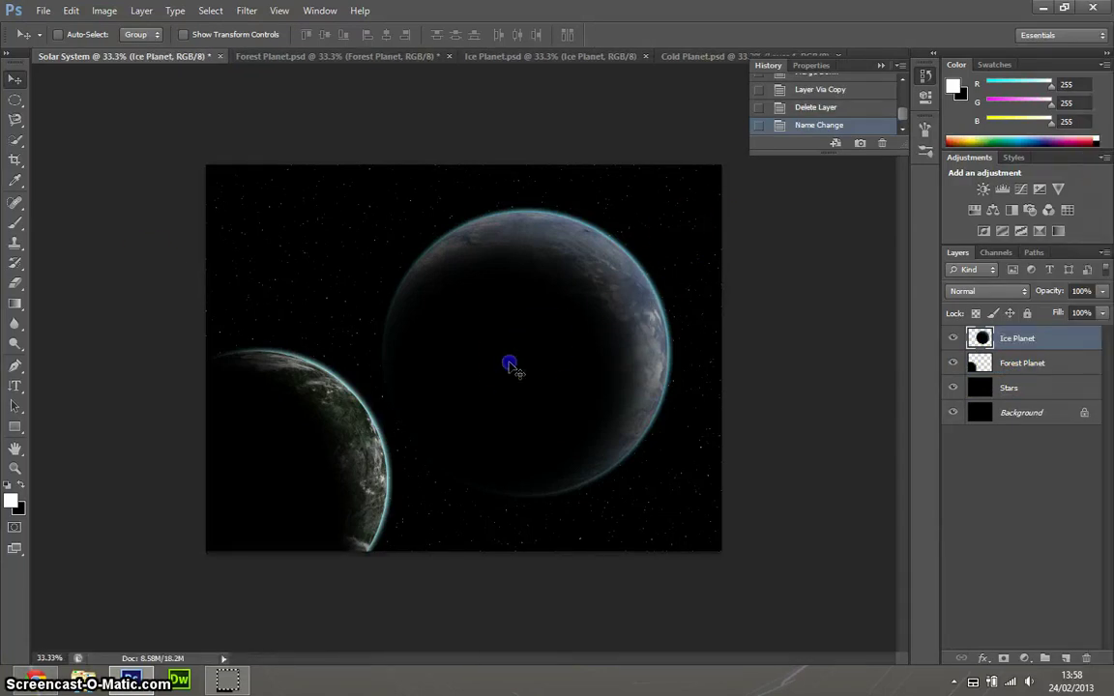
Shrink the Ice Planet to about 12.4% and place it just right of the green planet.
left_click_drag(512, 367, 486, 384)
left_click_drag(421, 399, 446, 385)
key("ctrl+t")
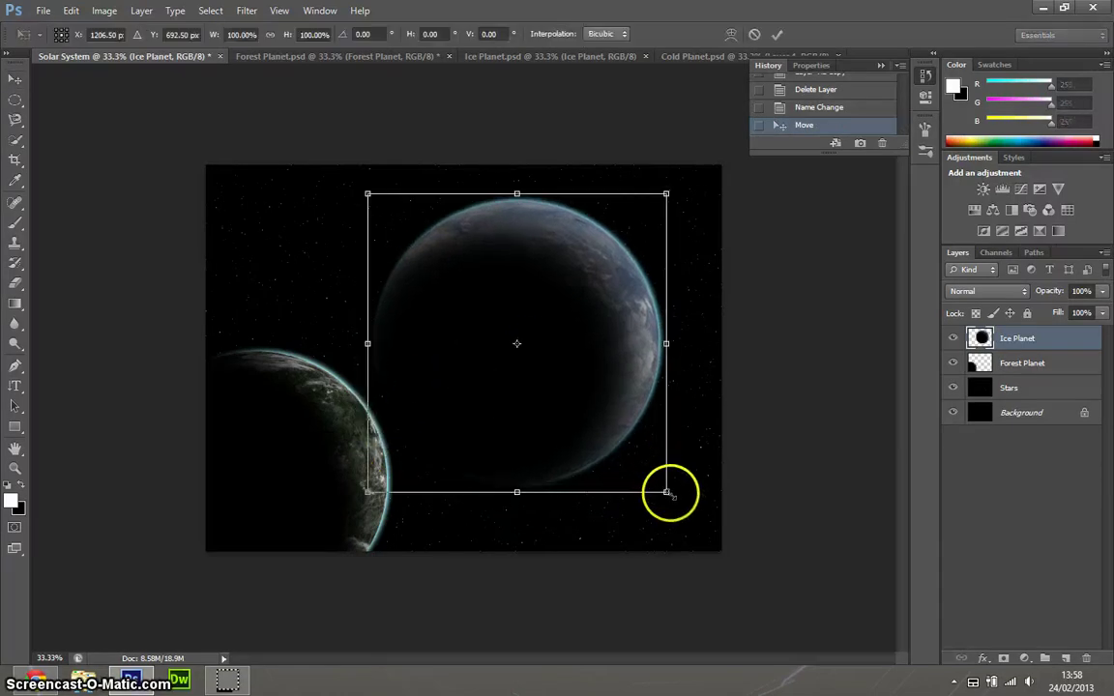
left_click_drag(666, 492, 667, 495)
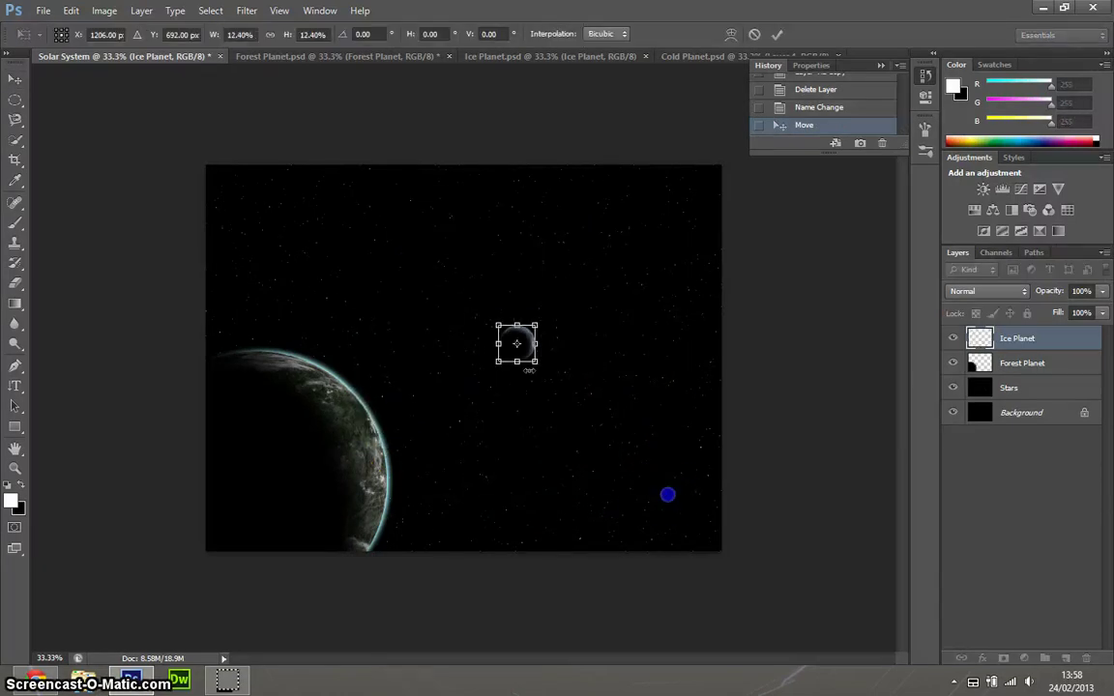
key("Return")
left_click_drag(524, 347, 429, 398)
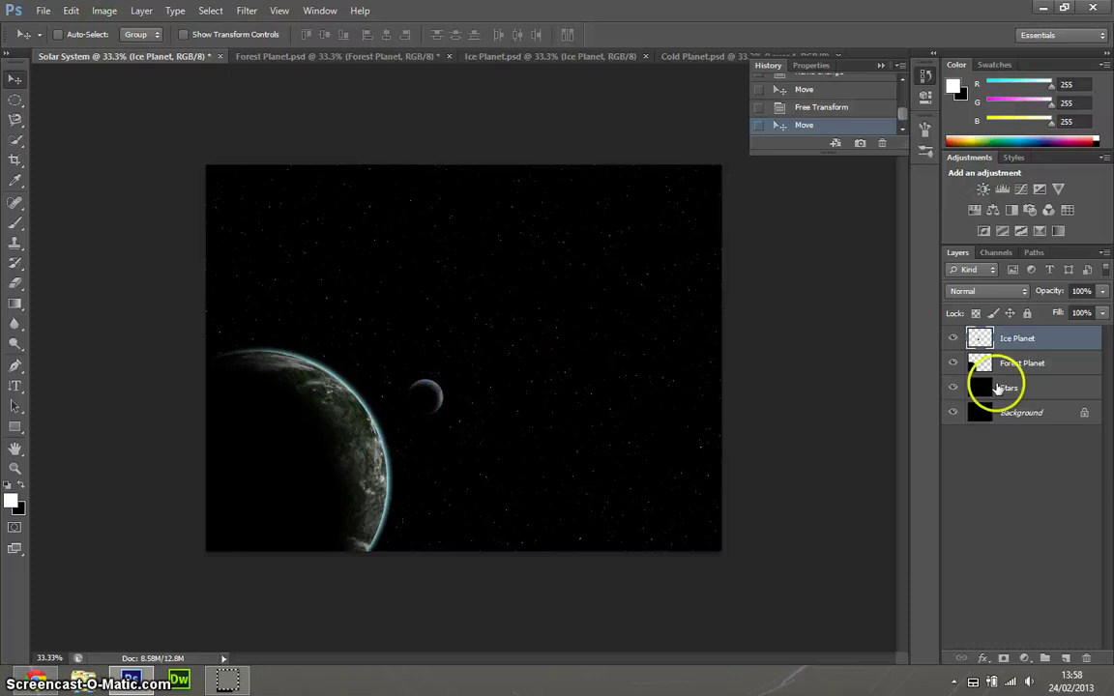
left_click(1058, 363)
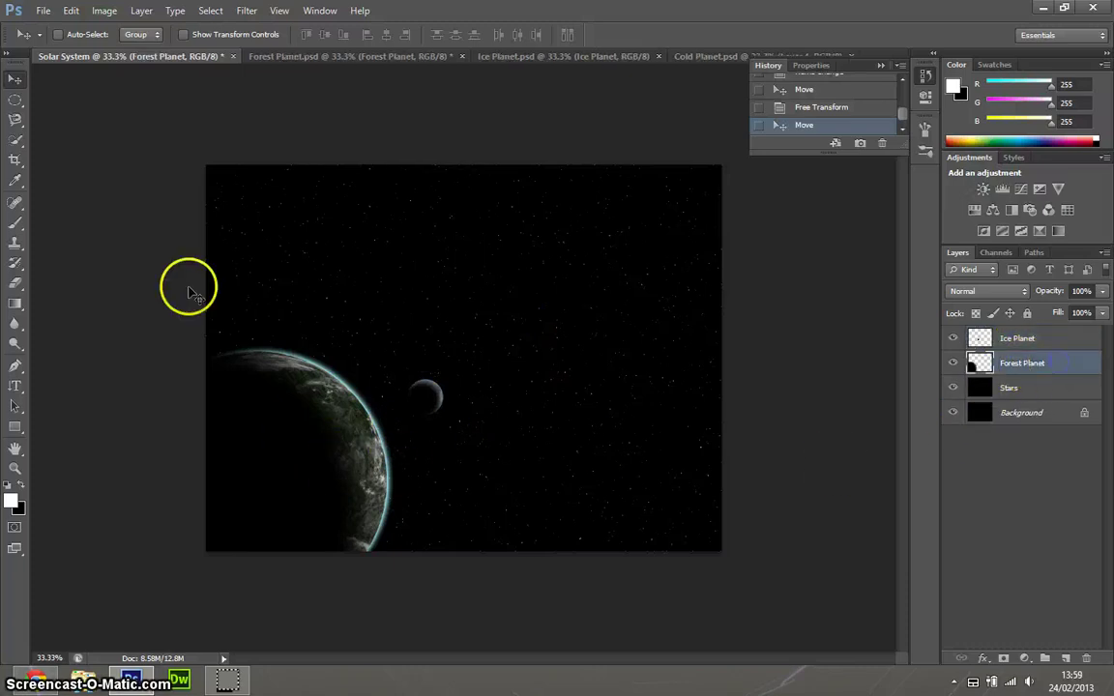
left_click(14, 99)
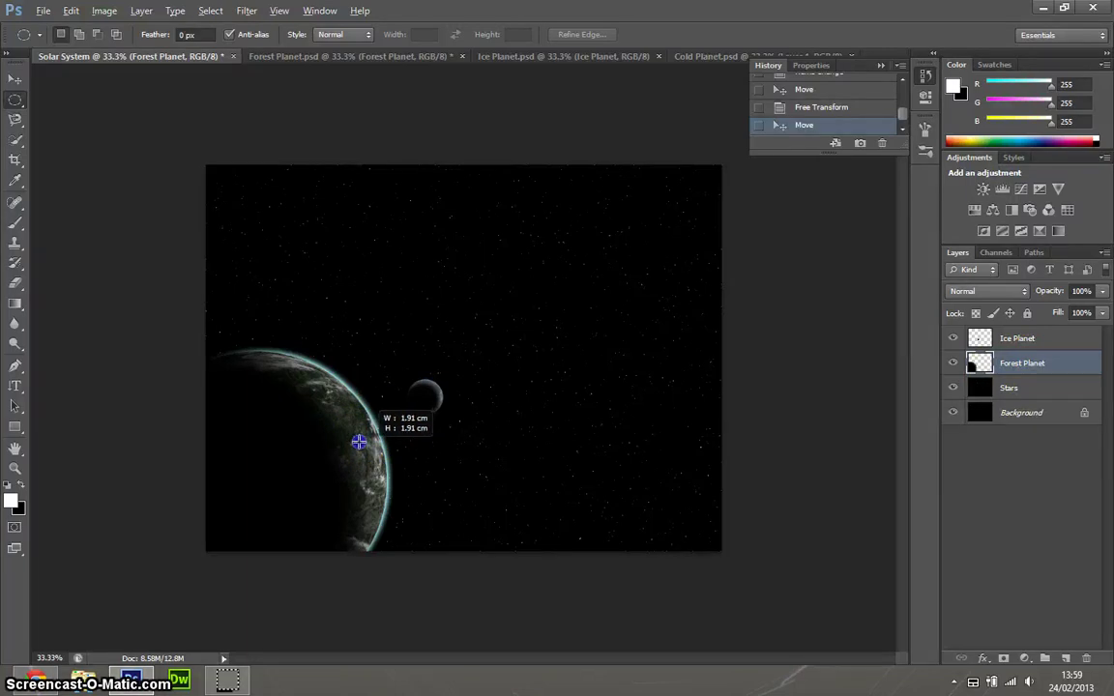
left_click_drag(359, 442, 360, 443)
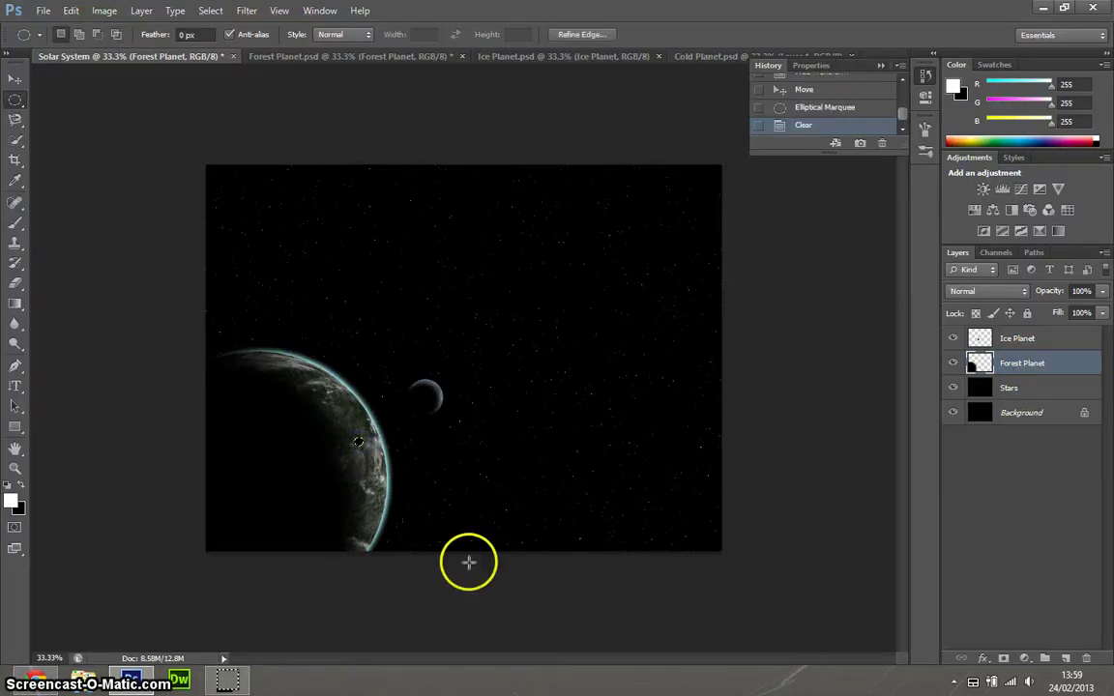
key("ctrl+d")
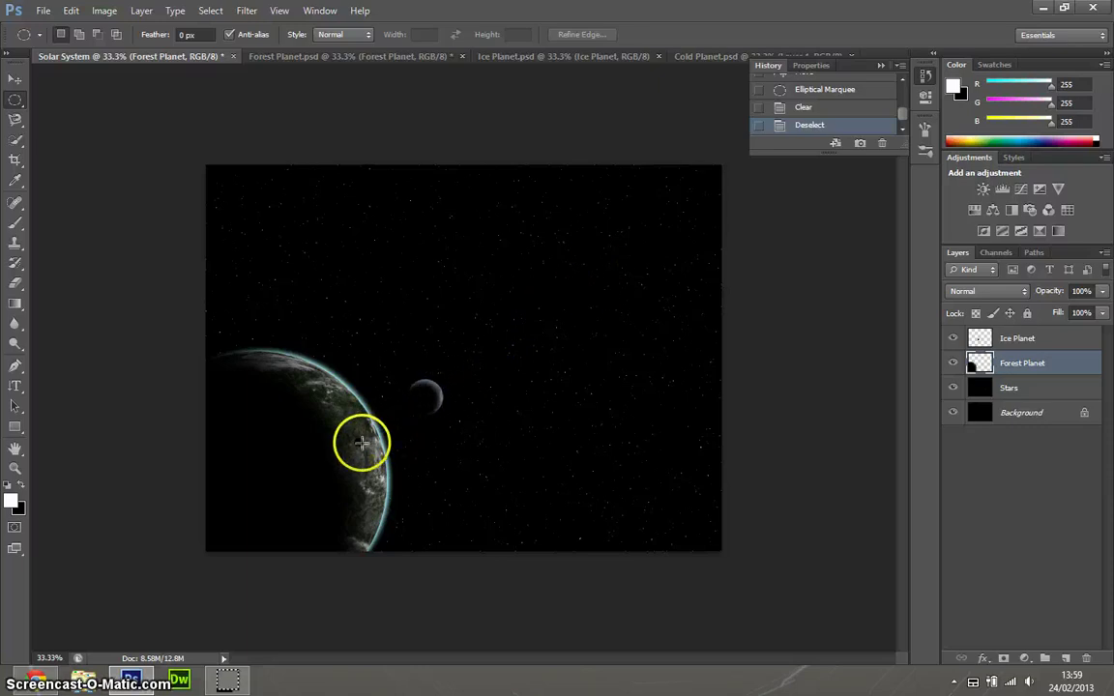
left_click(814, 77)
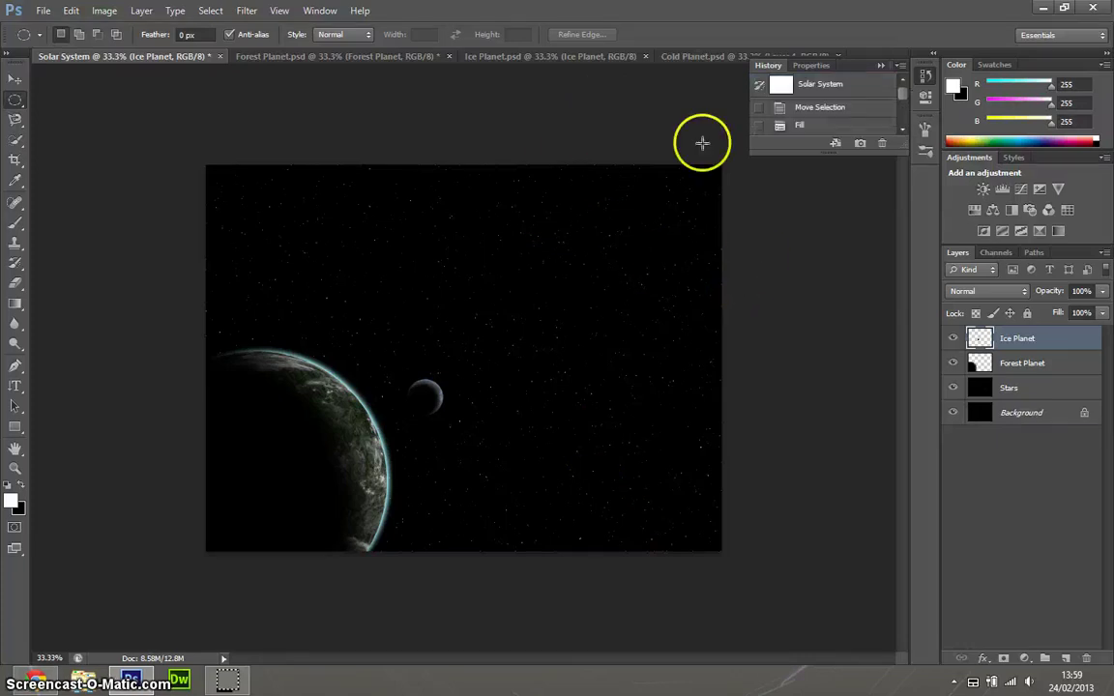
In the Cold Planet document, reposition the large planet with the Move tool, ending down-right.
left_click(677, 56)
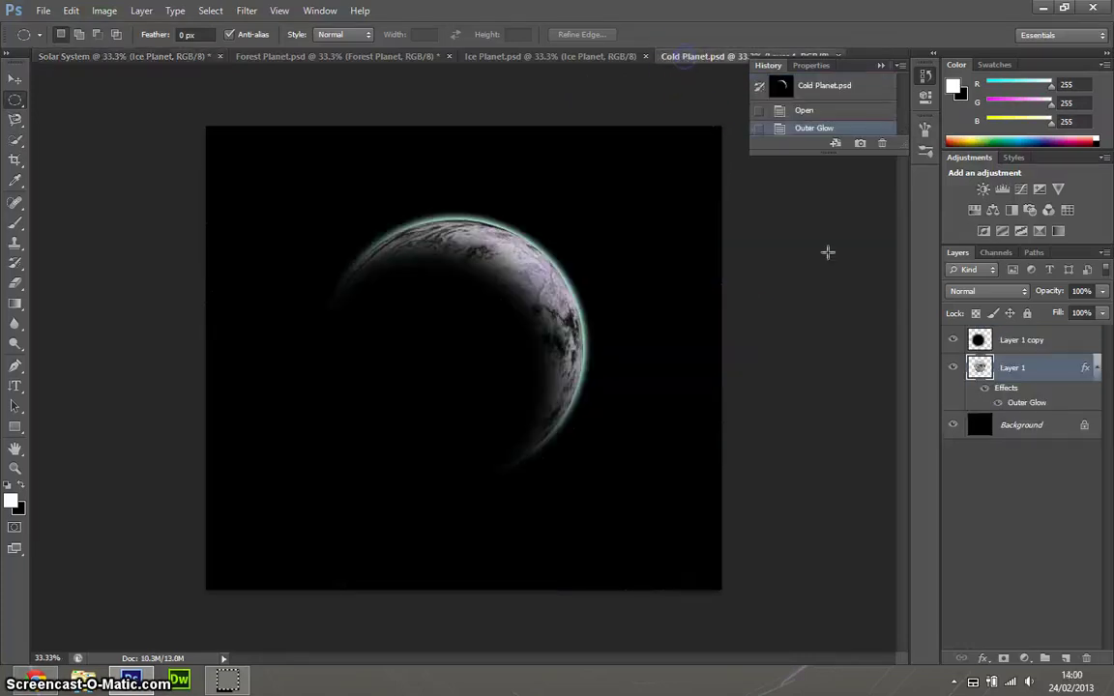
left_click(15, 78)
left_click_drag(556, 299, 601, 386)
left_click(344, 96)
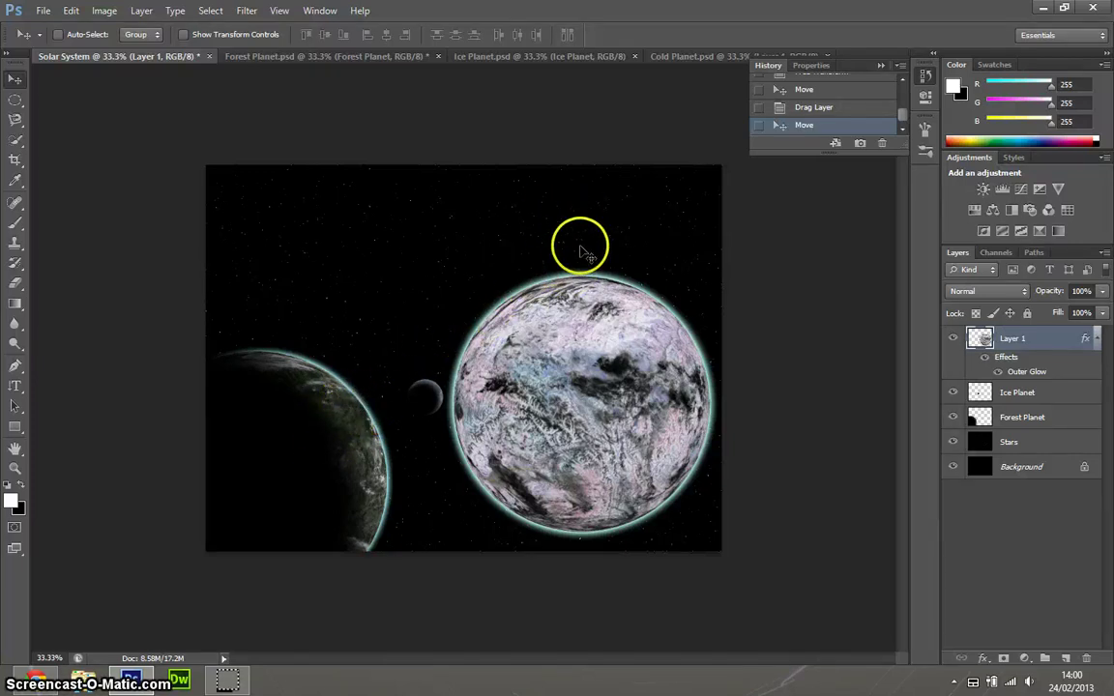
left_click_drag(560, 435, 567, 454)
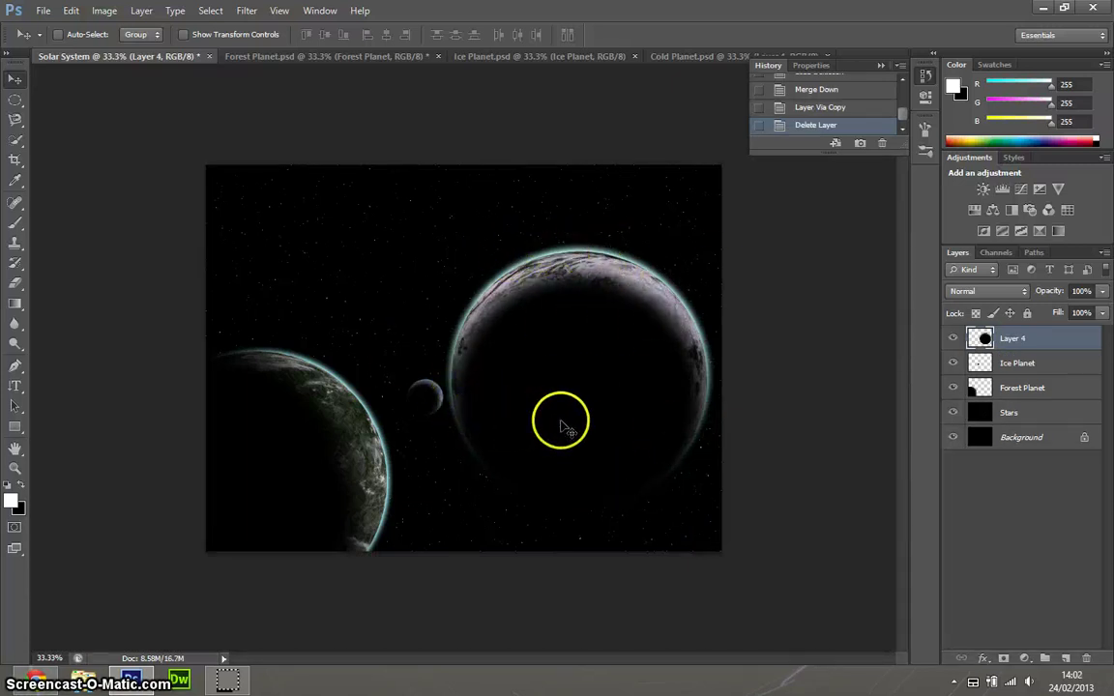
Scale the shaded planet to 50%, move it lower right, and name its layer Cold Planet.
key("ctrl+t")
left_click_drag(718, 514, 644, 448)
left_click_drag(574, 373, 580, 375)
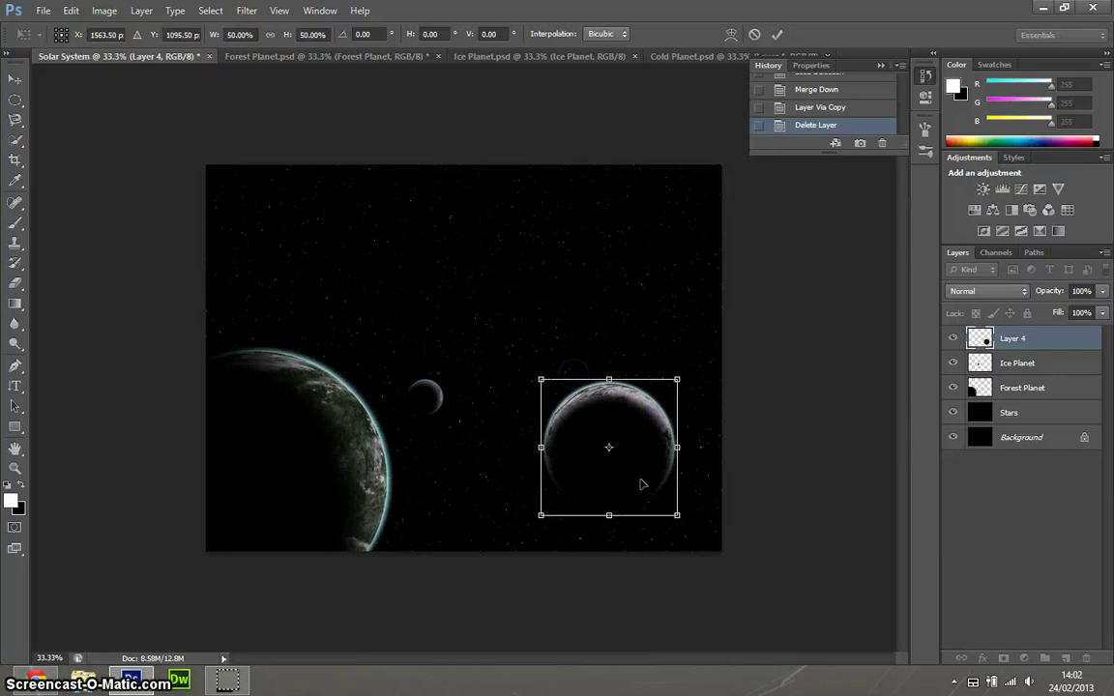
double_click(641, 483)
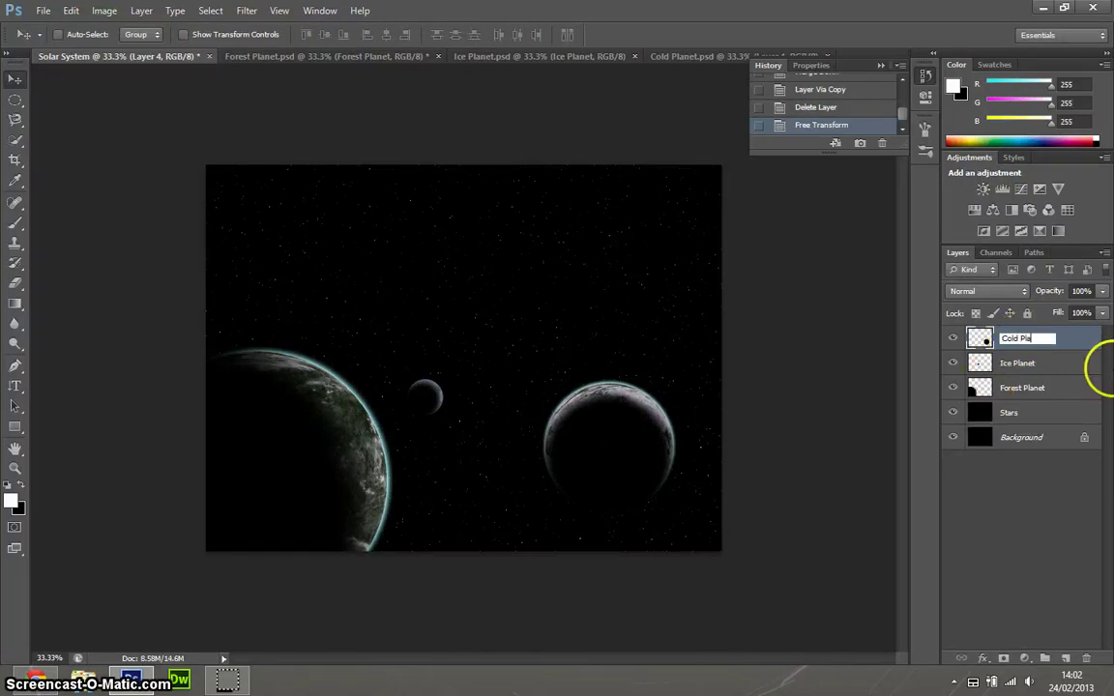
key("Return")
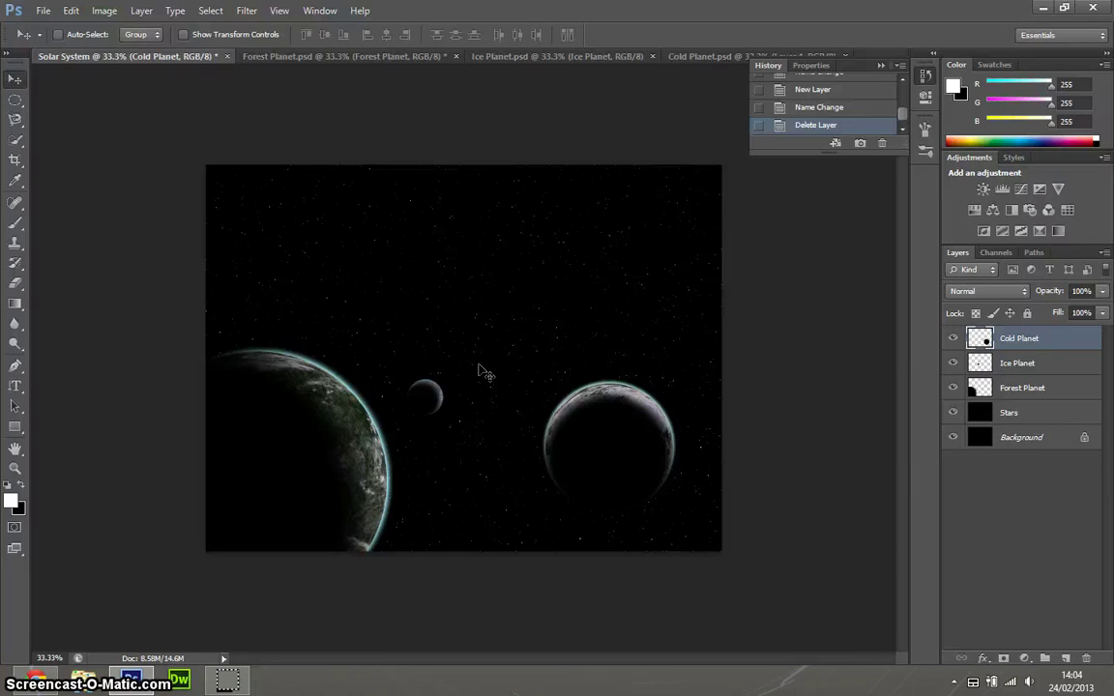
Add a new layer named Sun and place it just above the Stars layer.
left_click(1064, 658)
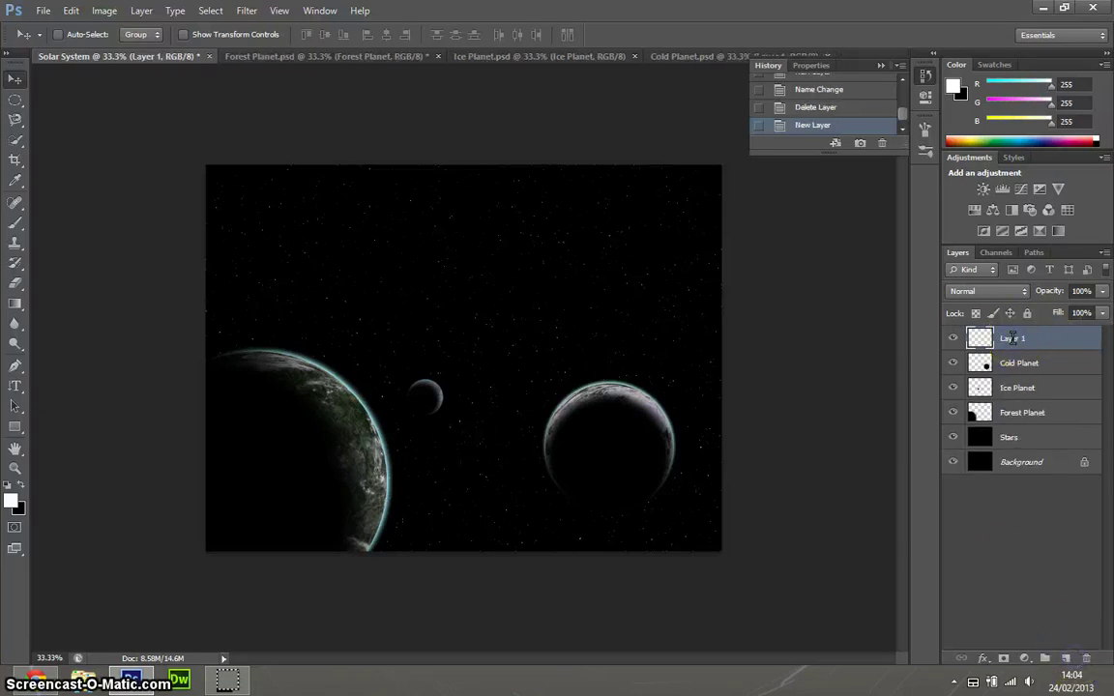
type("Sun")
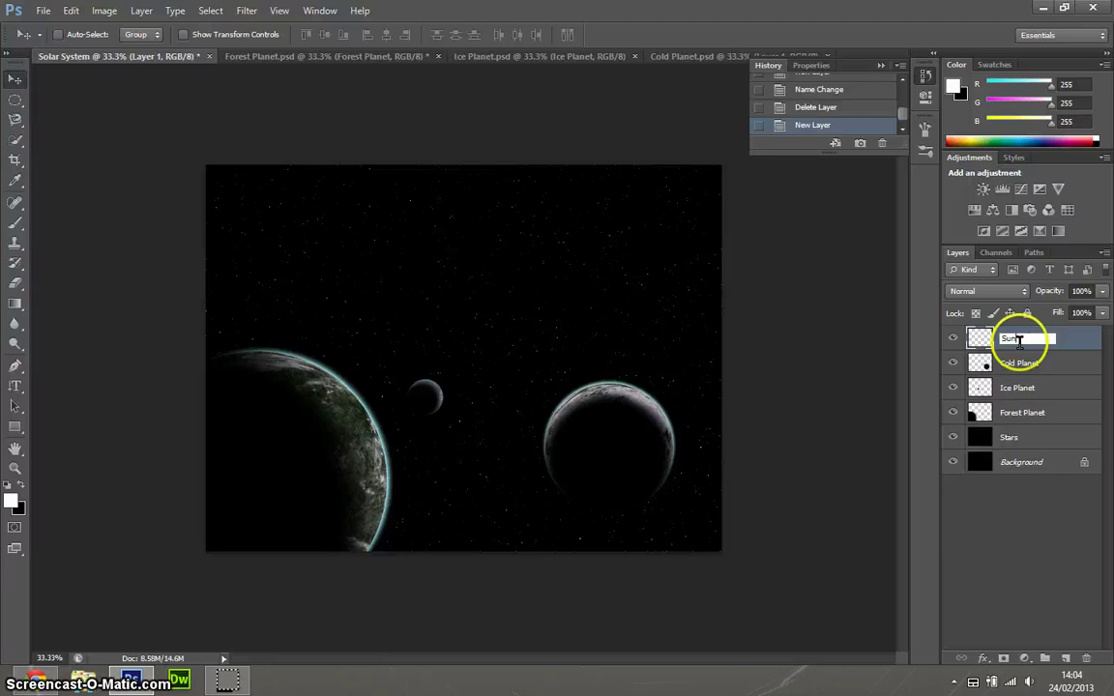
key("Return")
left_click_drag(1044, 340, 1034, 451)
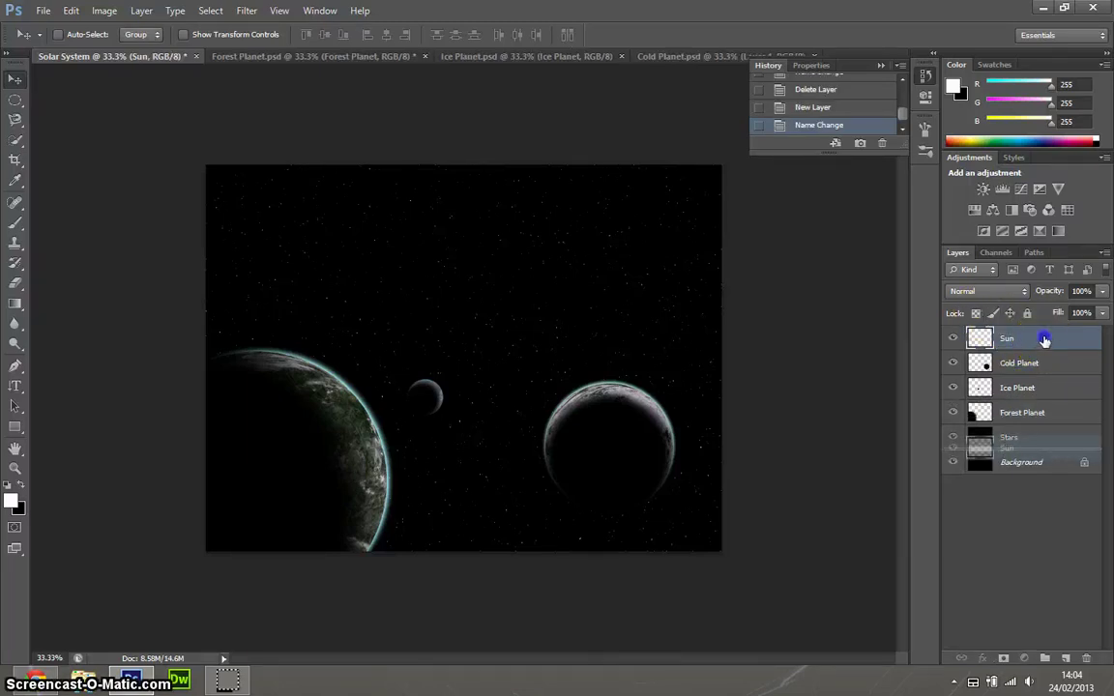
left_click_drag(1044, 340, 1034, 443)
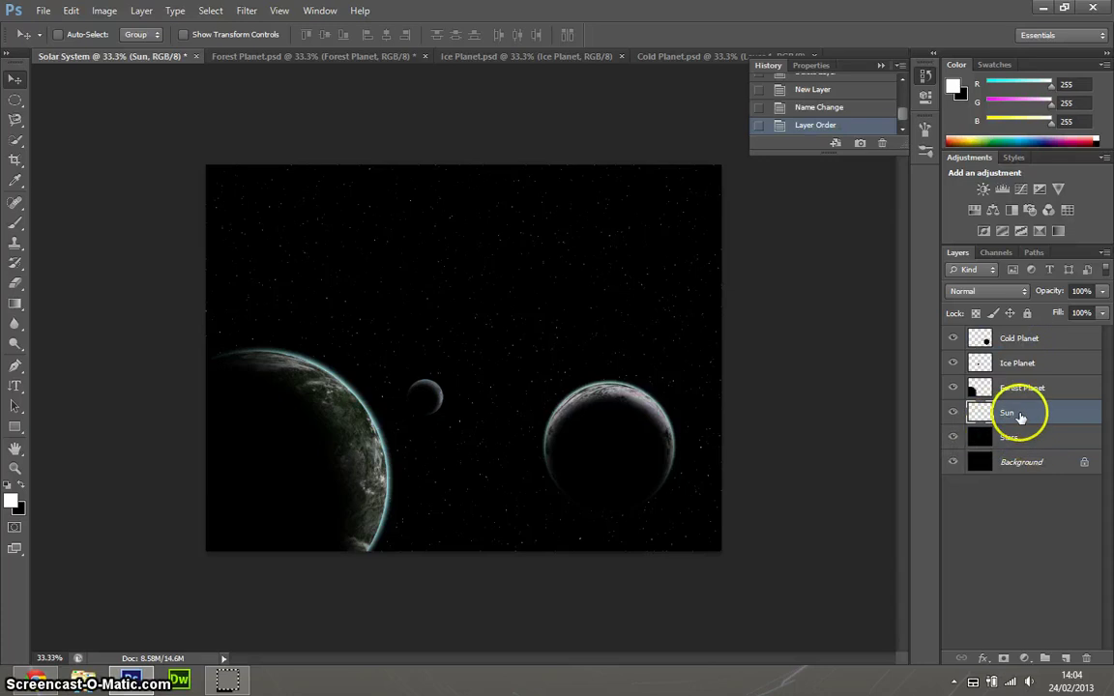
Fill the Sun layer with solid black.
key("alt+BackSpace")
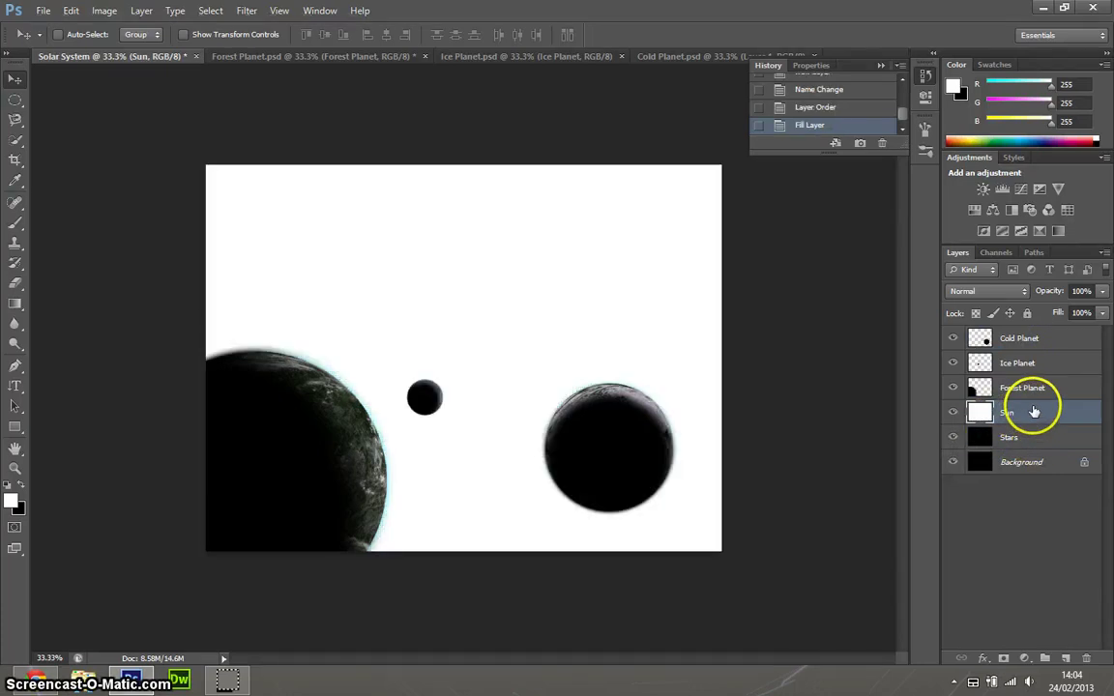
key("ctrl+BackSpace")
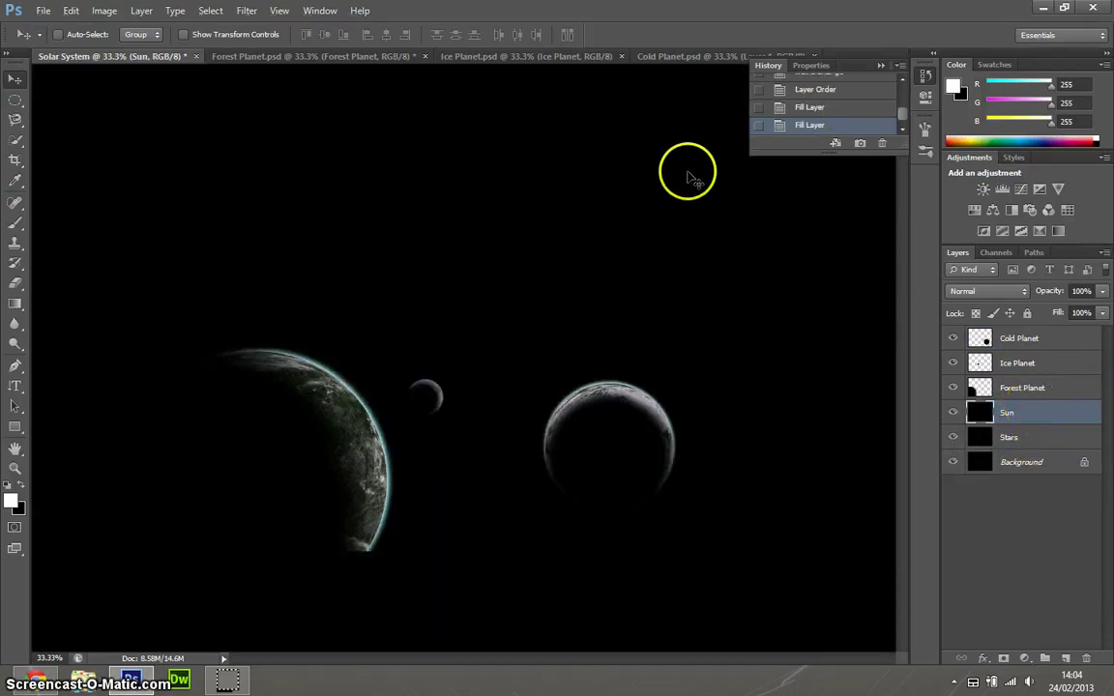
left_click(249, 12)
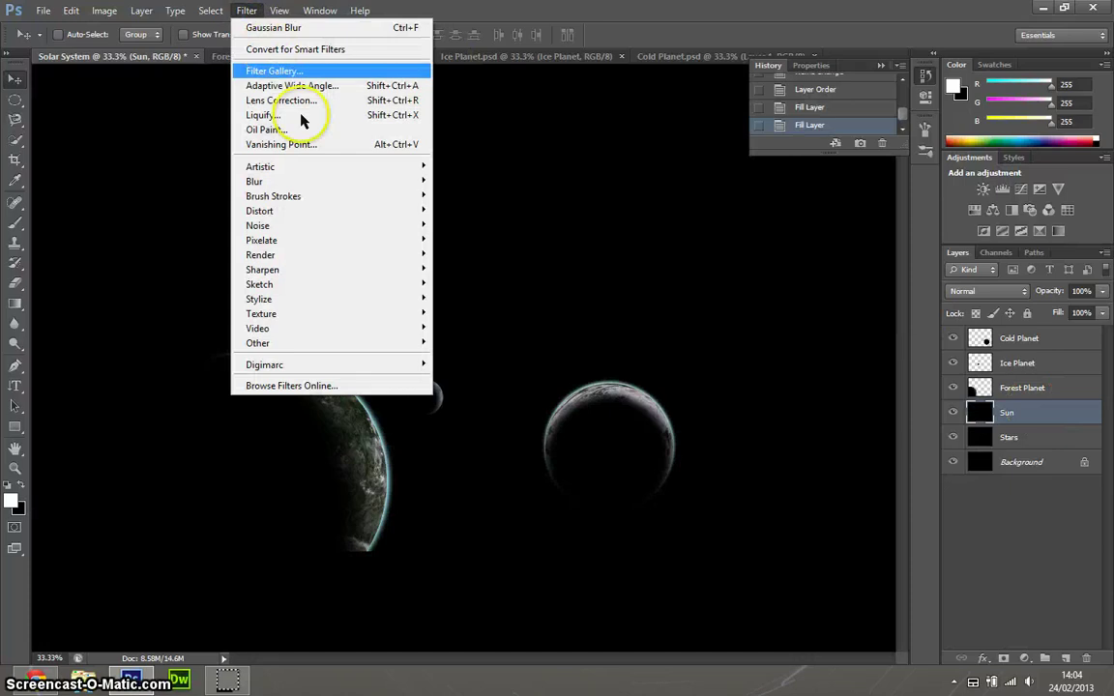
Render a Lens Flare at 100% brightness, centred in the upper middle of the Sun layer.
mouse_move(322, 256)
left_click(473, 304)
left_click(481, 183)
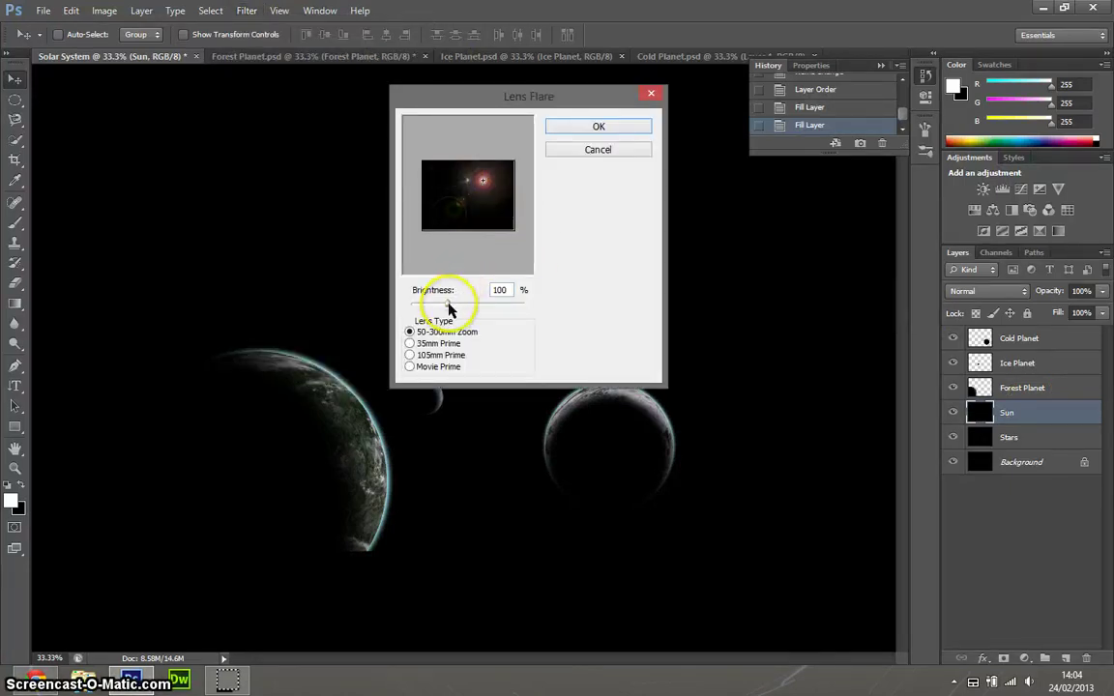
mouse_move(448, 307)
left_mouse_down()
mouse_move(479, 305)
mouse_move(437, 305)
mouse_move(448, 306)
left_mouse_up()
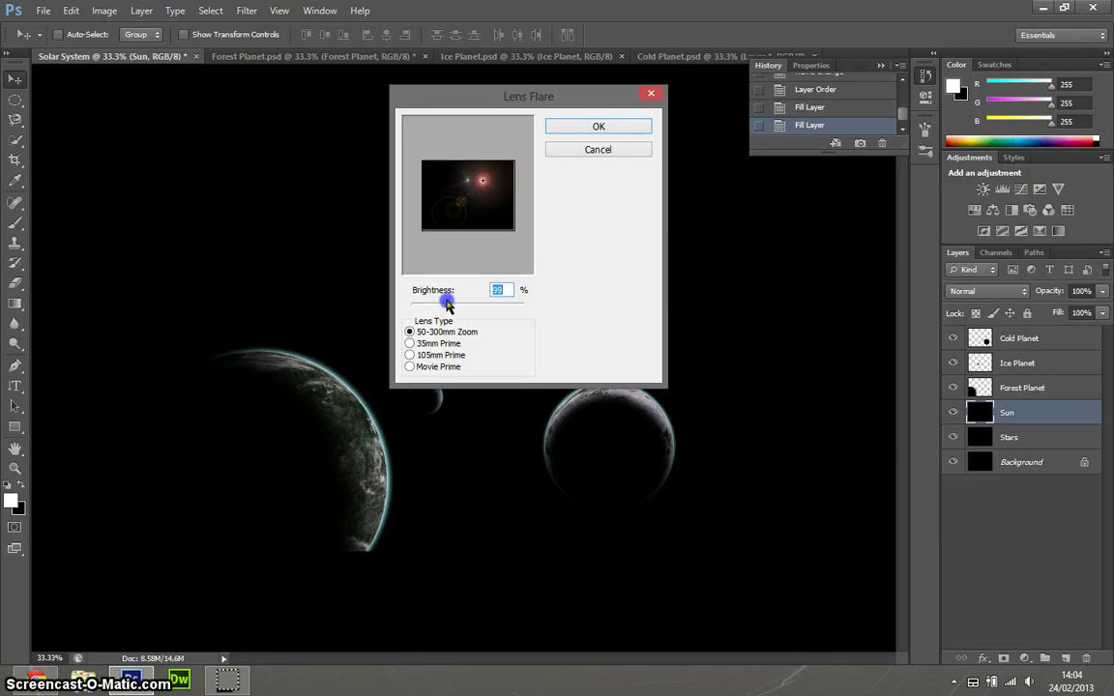
type("100")
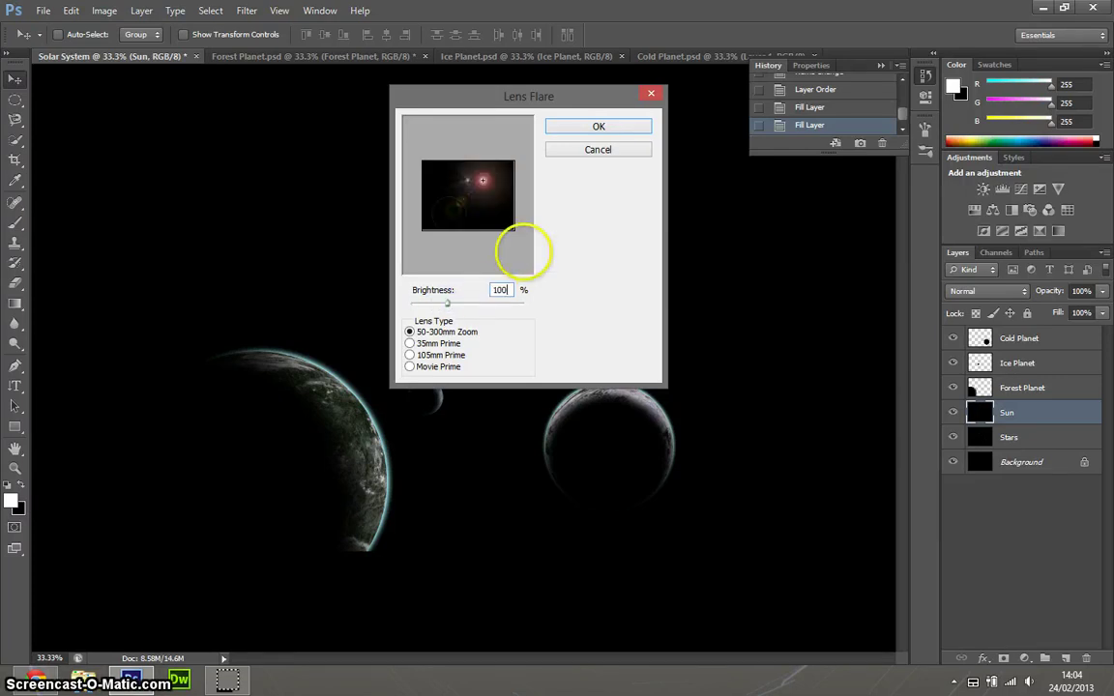
left_click(592, 126)
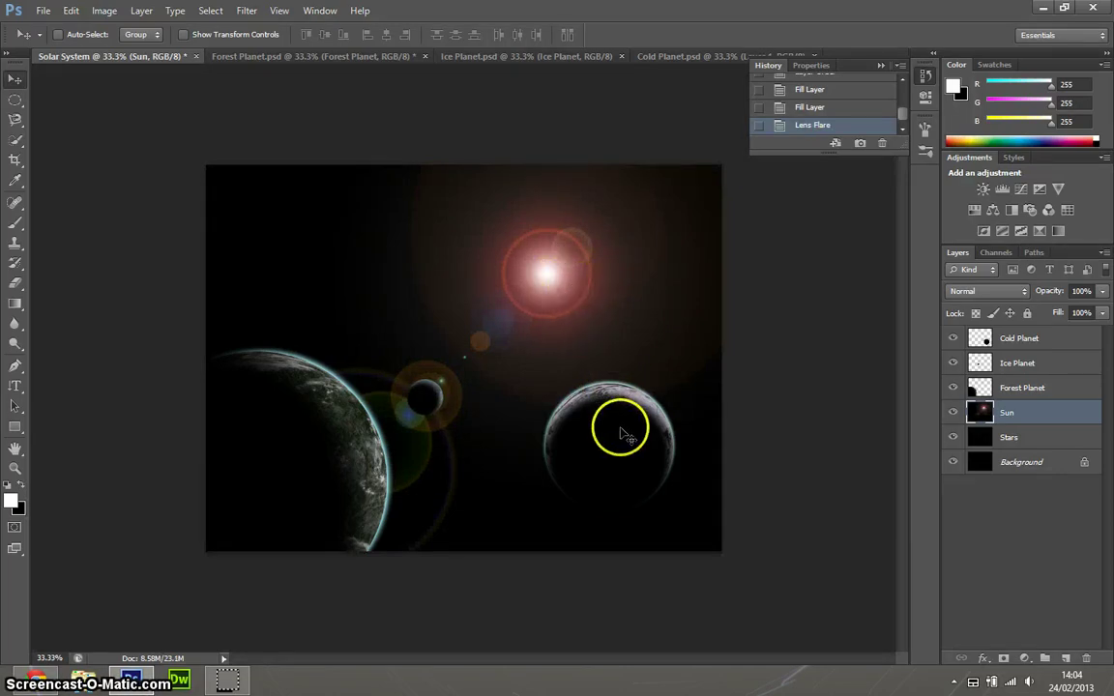
Rotate the Cold Planet layer about -6° with Free Transform and commit it.
left_click(1052, 343)
key("ctrl+t")
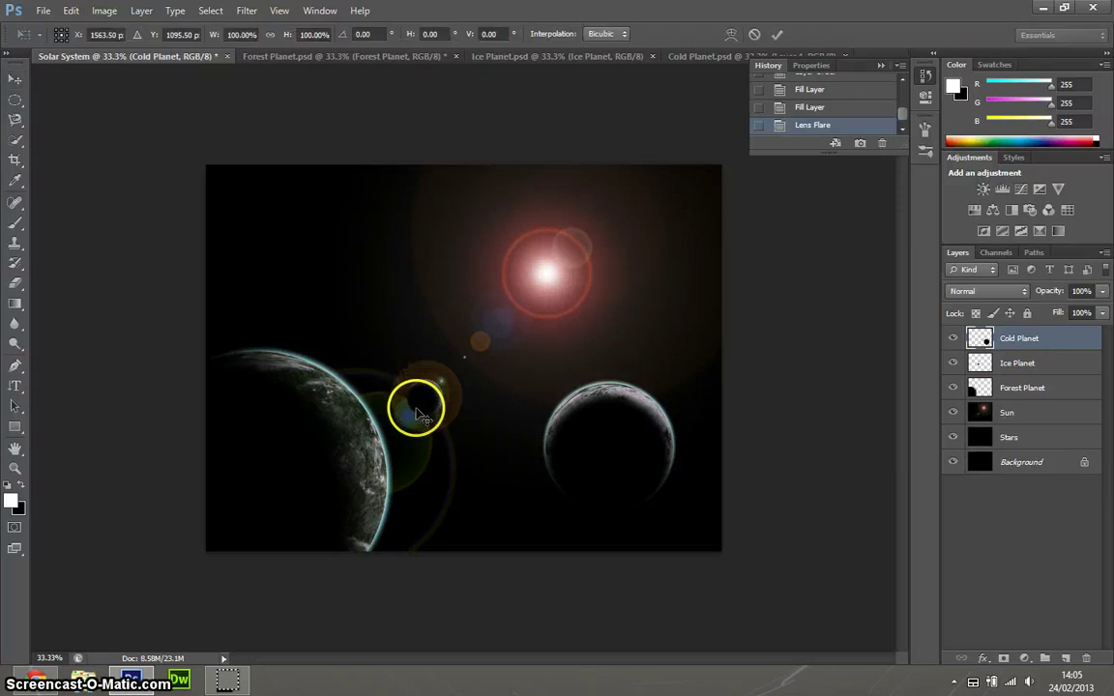
mouse_move(618, 340)
left_mouse_down()
mouse_move(609, 340)
mouse_move(632, 330)
left_mouse_up()
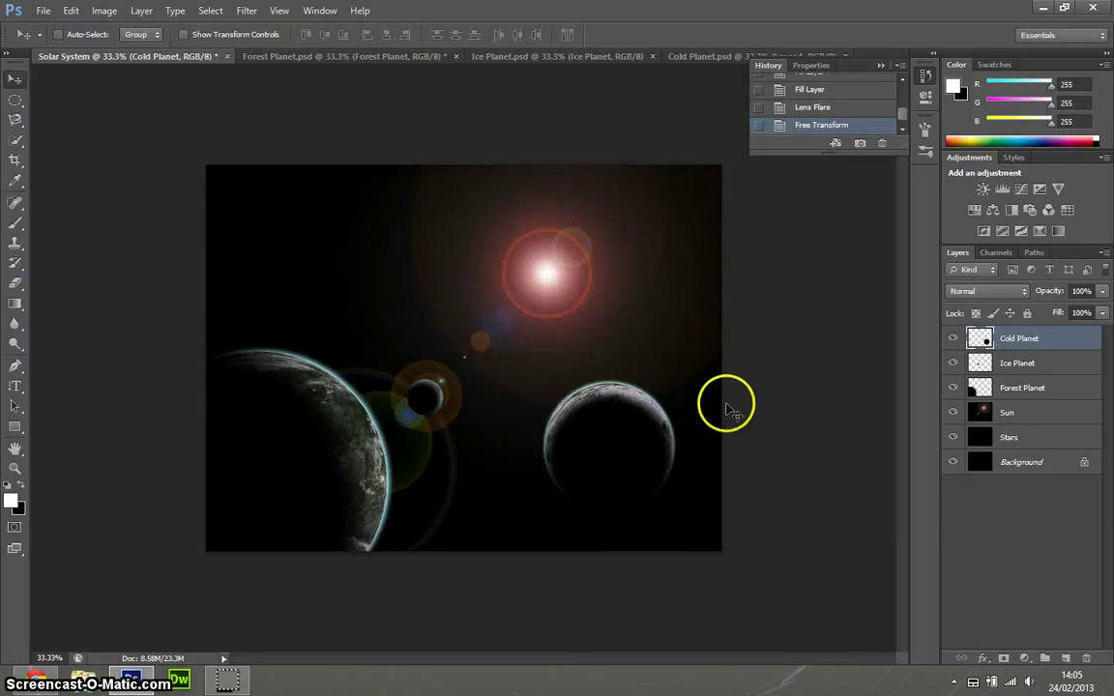
left_click(747, 437)
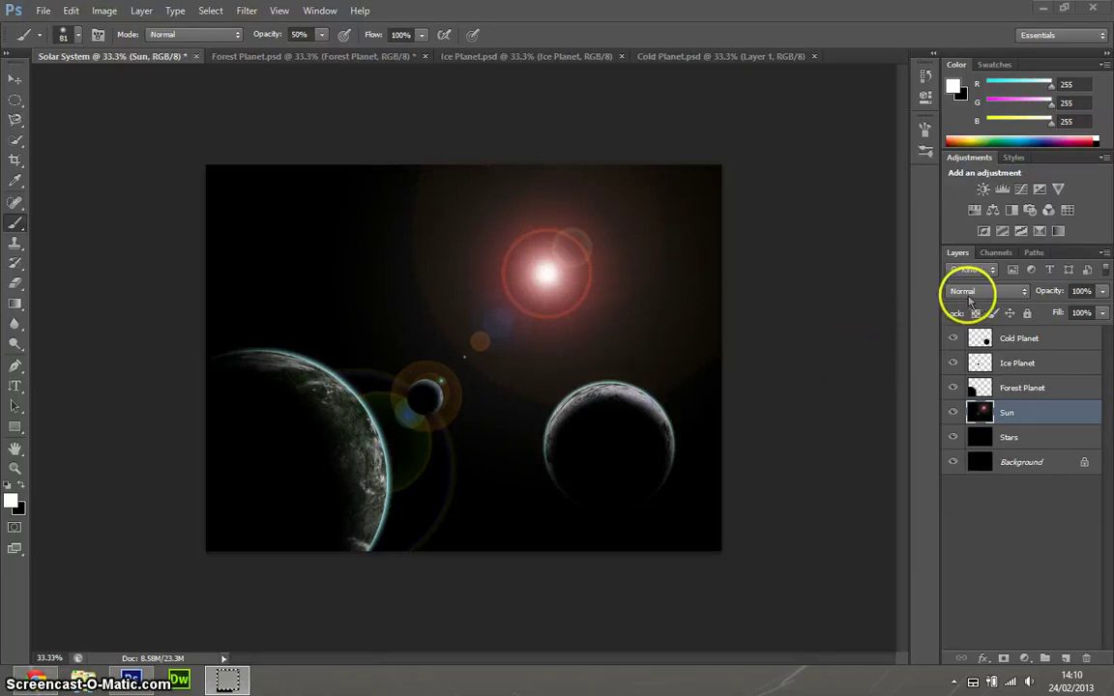
Switch the Sun layer's blend mode to Screen and create an empty Layer 1 above it.
left_click(1024, 293)
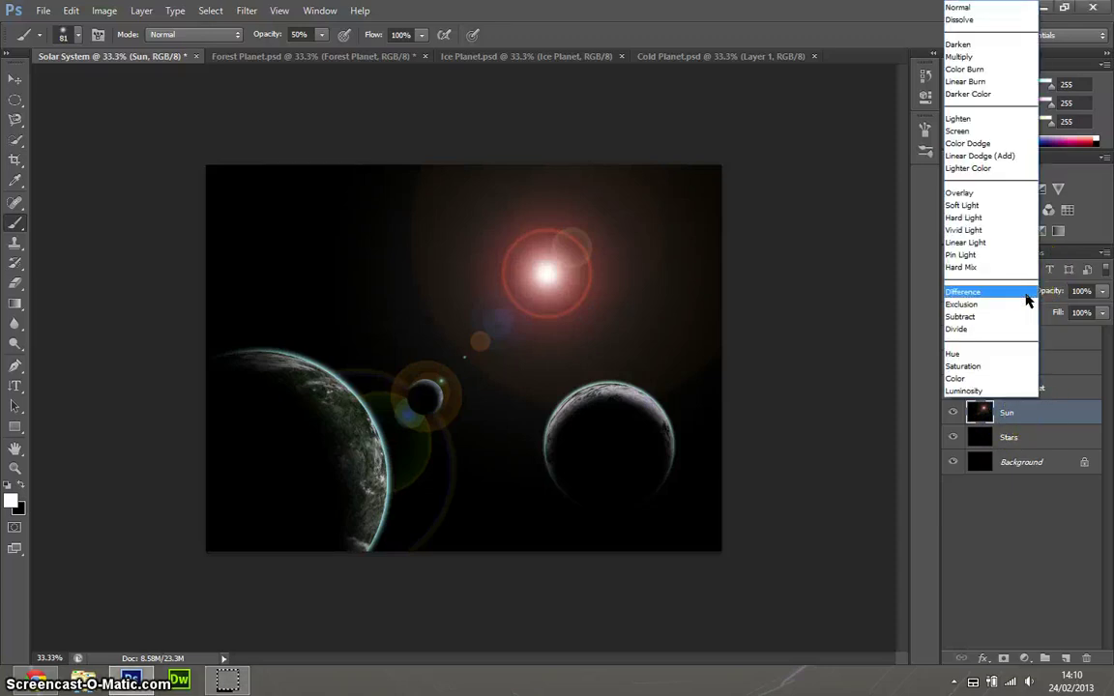
left_click(983, 131)
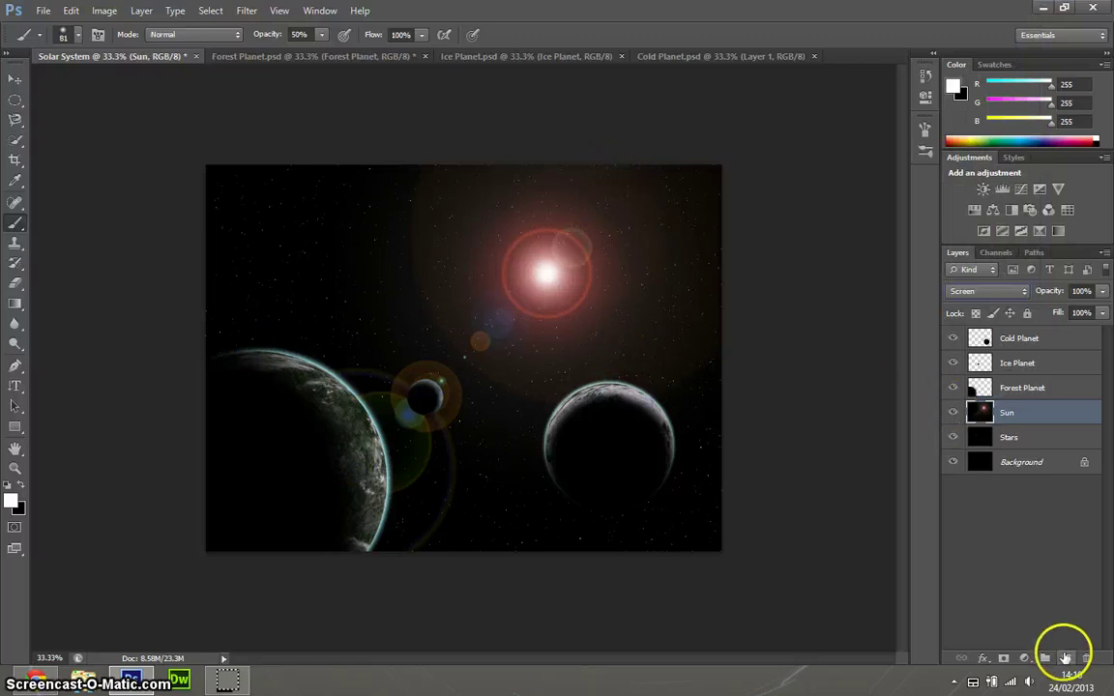
left_click(1065, 657)
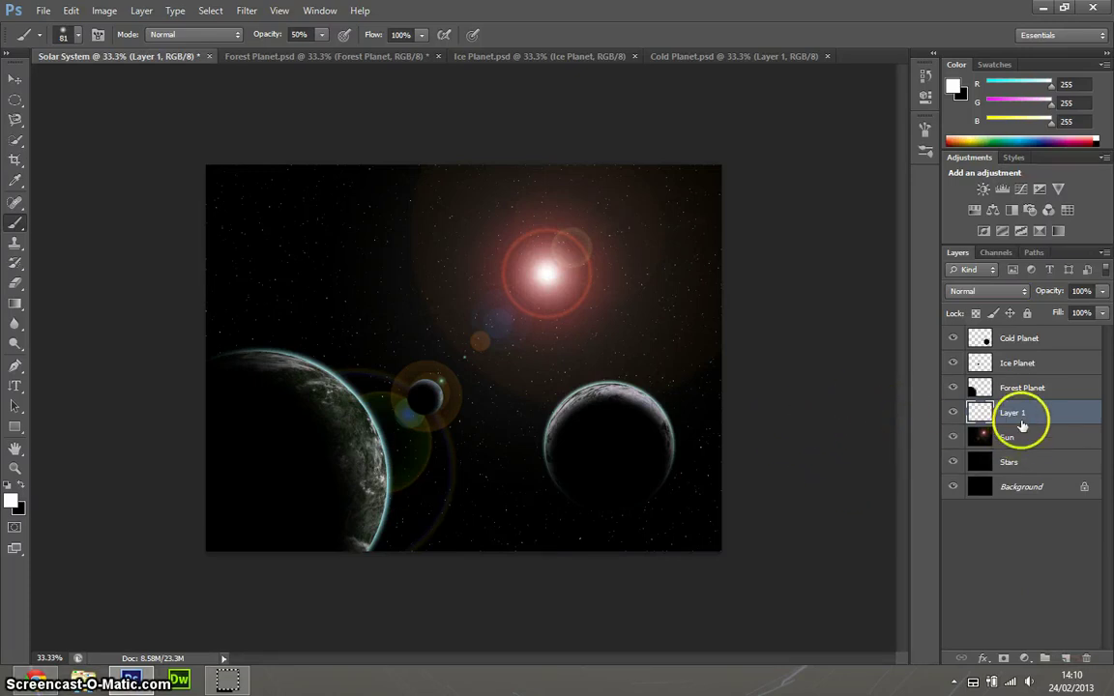
Rename the new layer Flare and paint a soft white dot in the sky.
double_click(1012, 413)
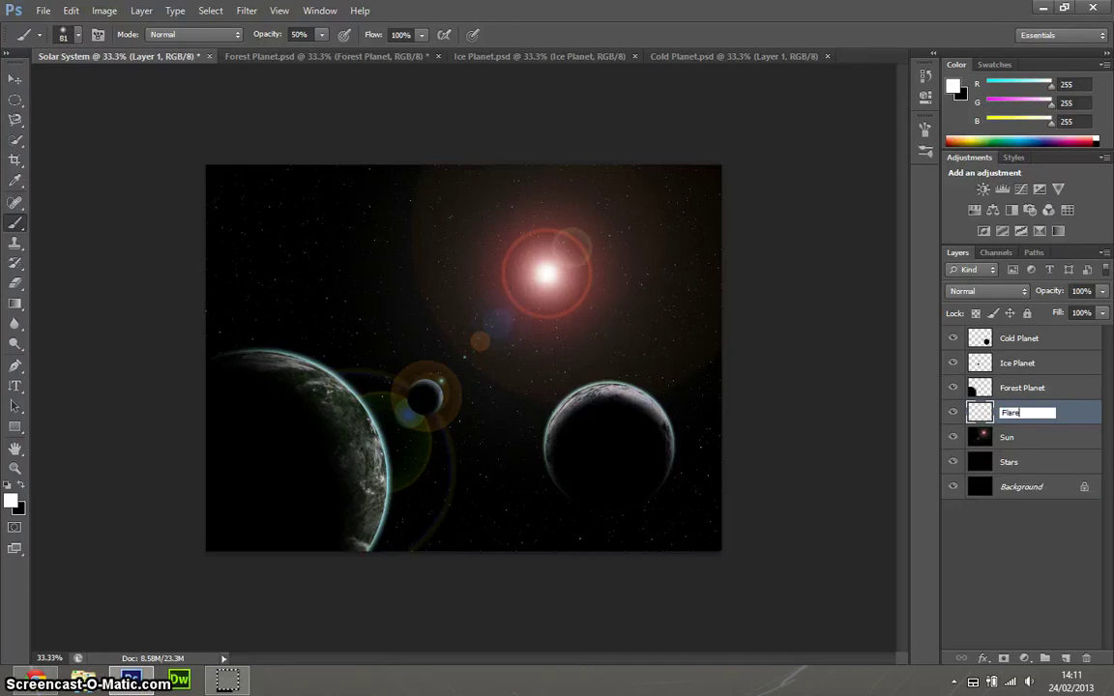
key("Return")
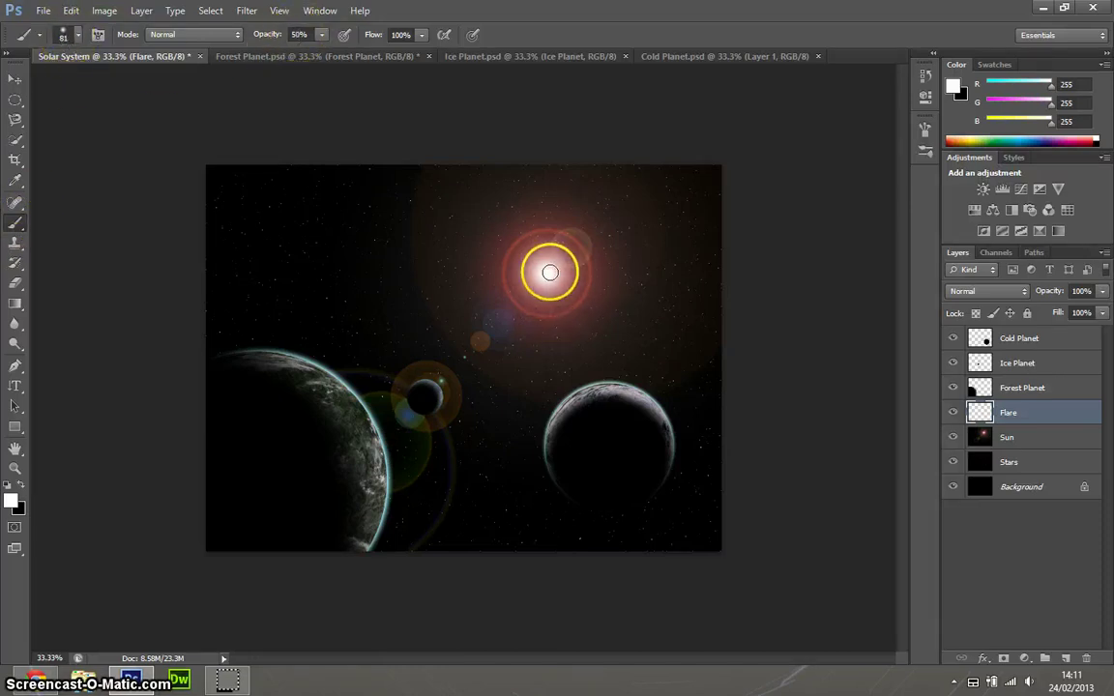
left_click(331, 250)
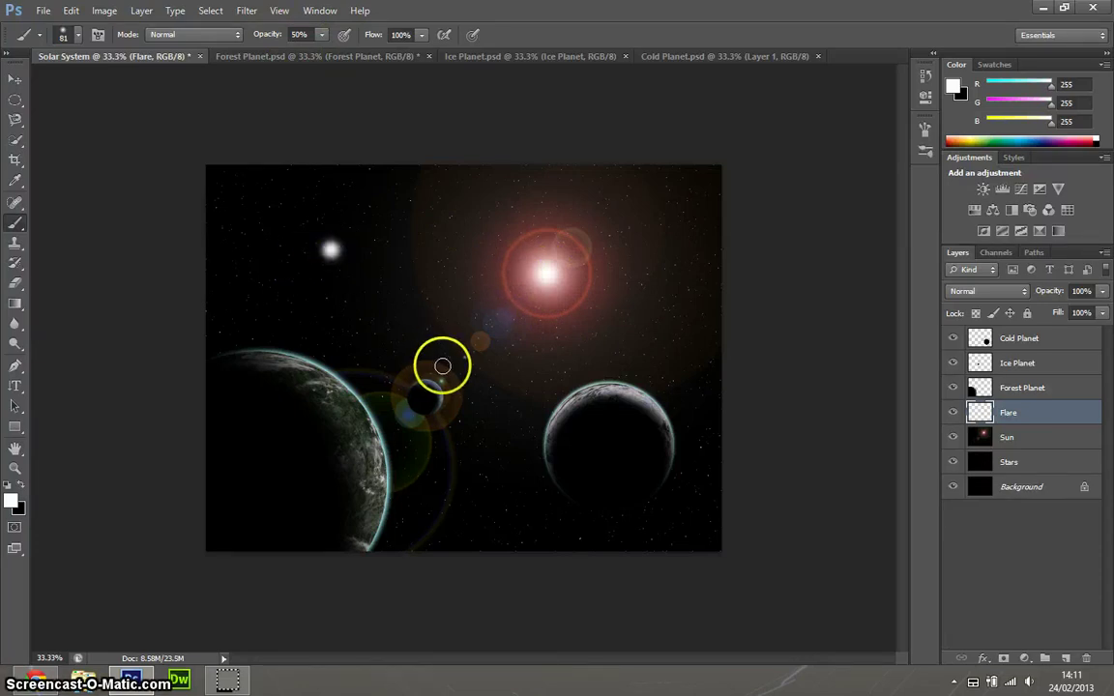
Stretch the white dot into a tall vertical streak centred on the sun.
key("ctrl+t")
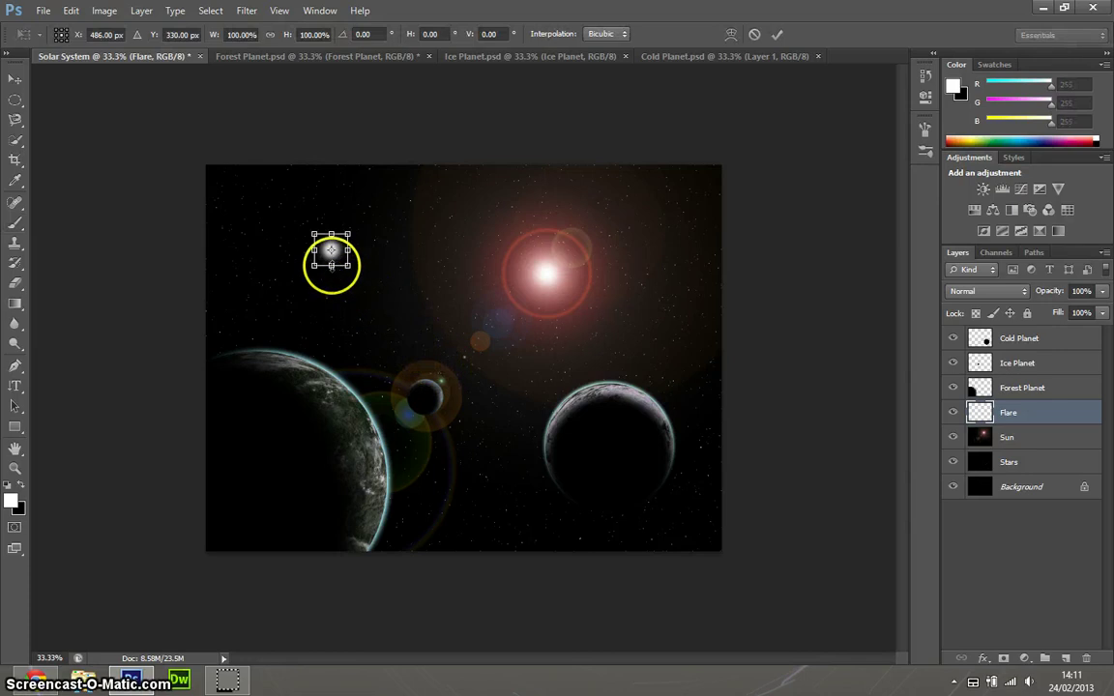
left_click_drag(331, 265, 330, 536)
mouse_move(335, 340)
left_mouse_down()
mouse_move(503, 286)
mouse_move(529, 257)
left_mouse_up()
mouse_move(515, 446)
left_mouse_down()
mouse_move(549, 438)
mouse_move(535, 418)
mouse_move(560, 298)
mouse_move(564, 308)
left_mouse_up()
left_click_drag(549, 223, 547, 240)
key("Return")
key("b")
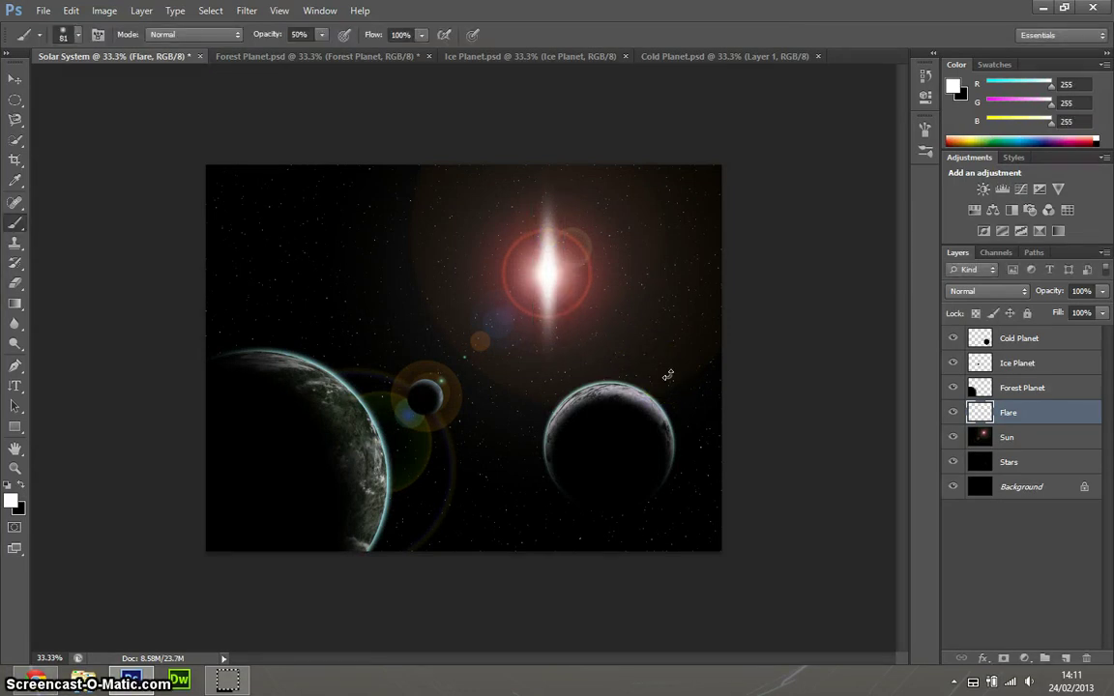
left_click(710, 397)
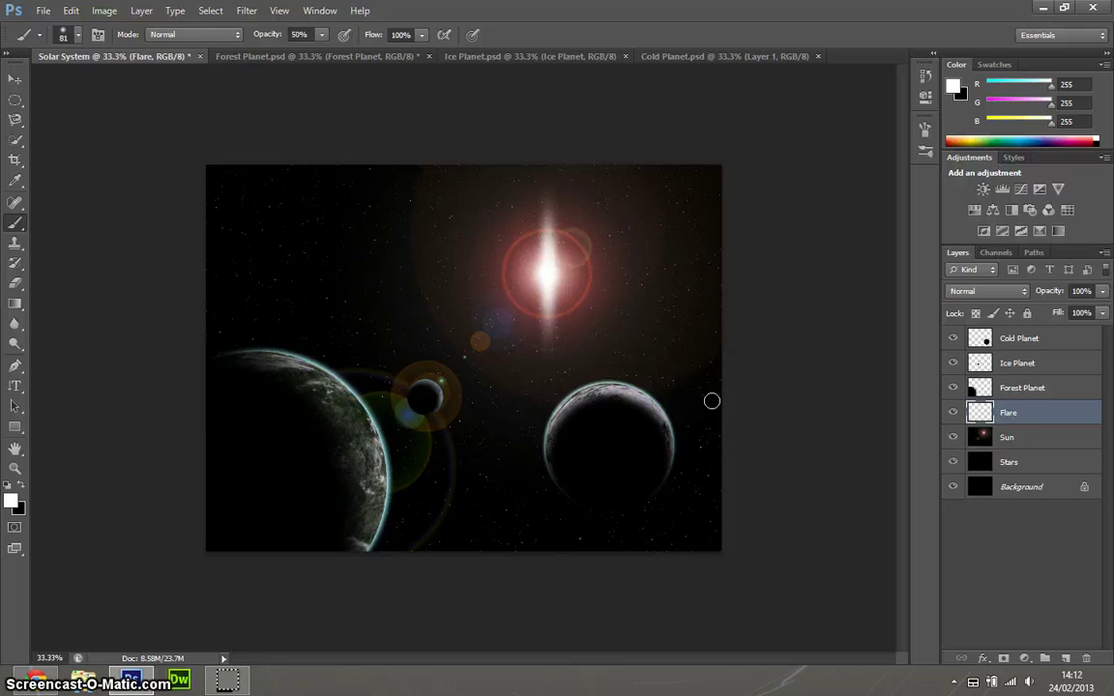